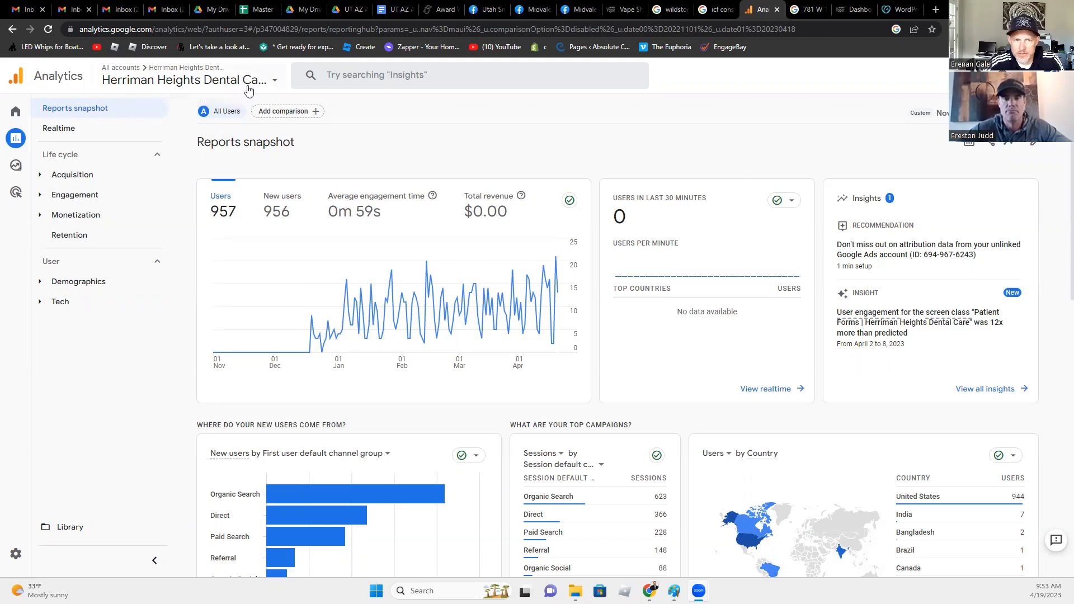
- From the Admin settings, start a new Analytics account with the Create Account button
{"action": "left_click", "coordinate": [249, 81]}
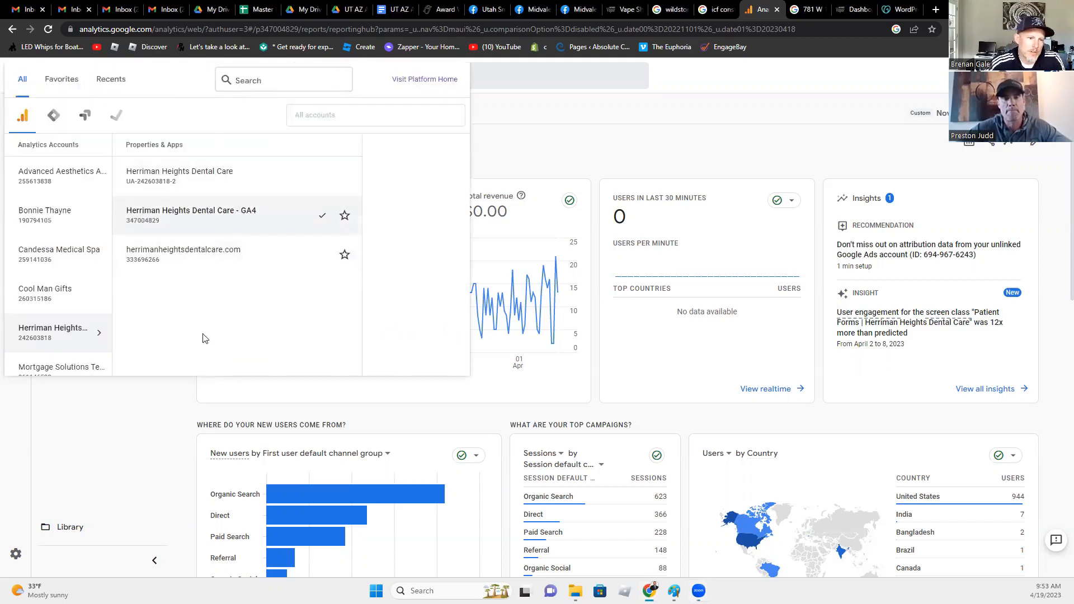
{"action": "left_click", "coordinate": [531, 137]}
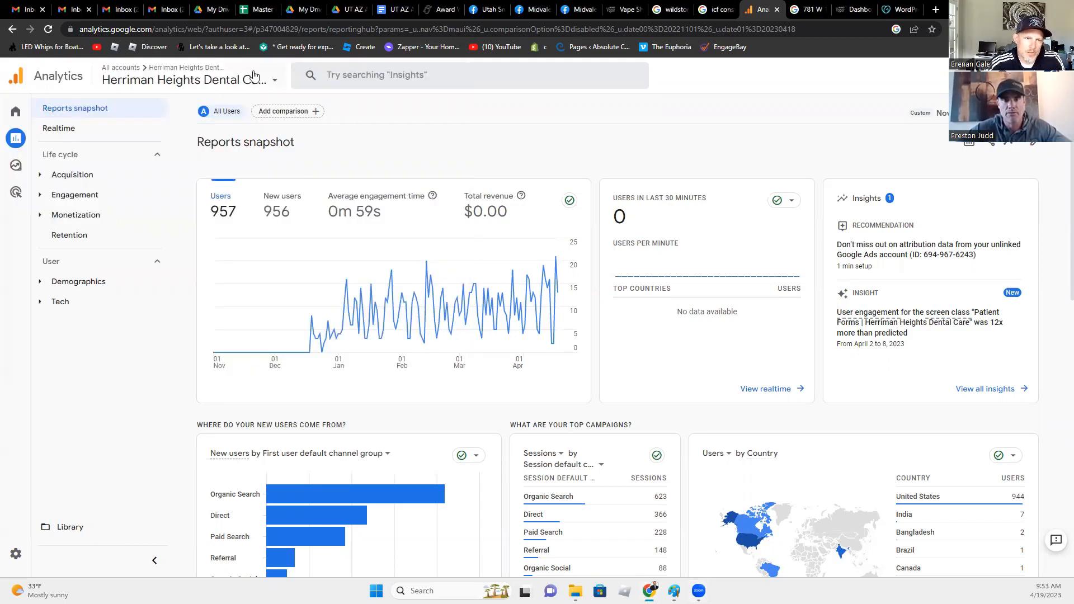
{"action": "left_click", "coordinate": [118, 76]}
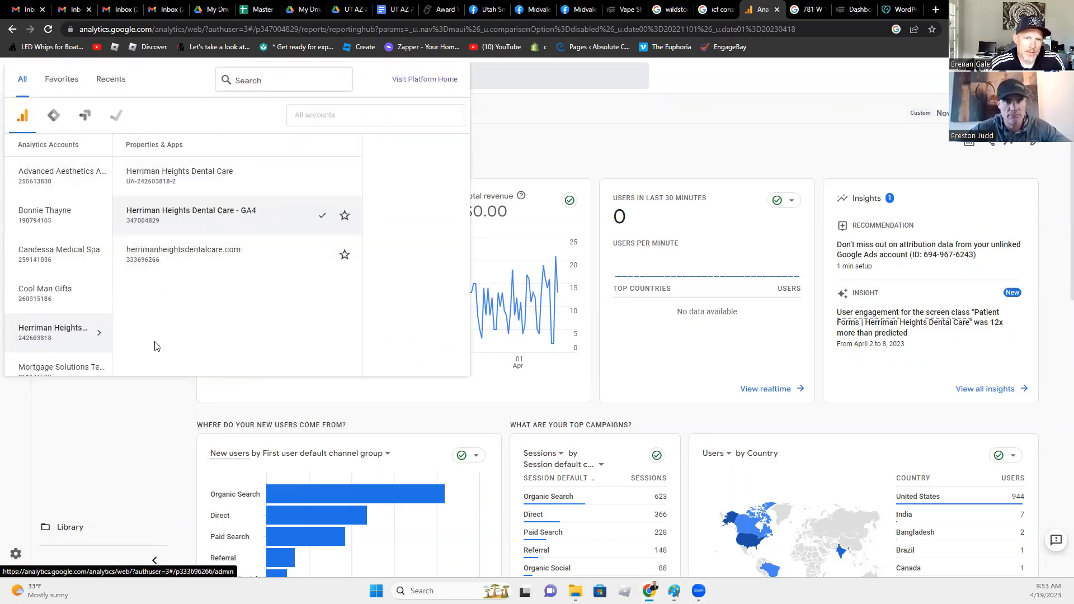
{"action": "left_click", "coordinate": [18, 553]}
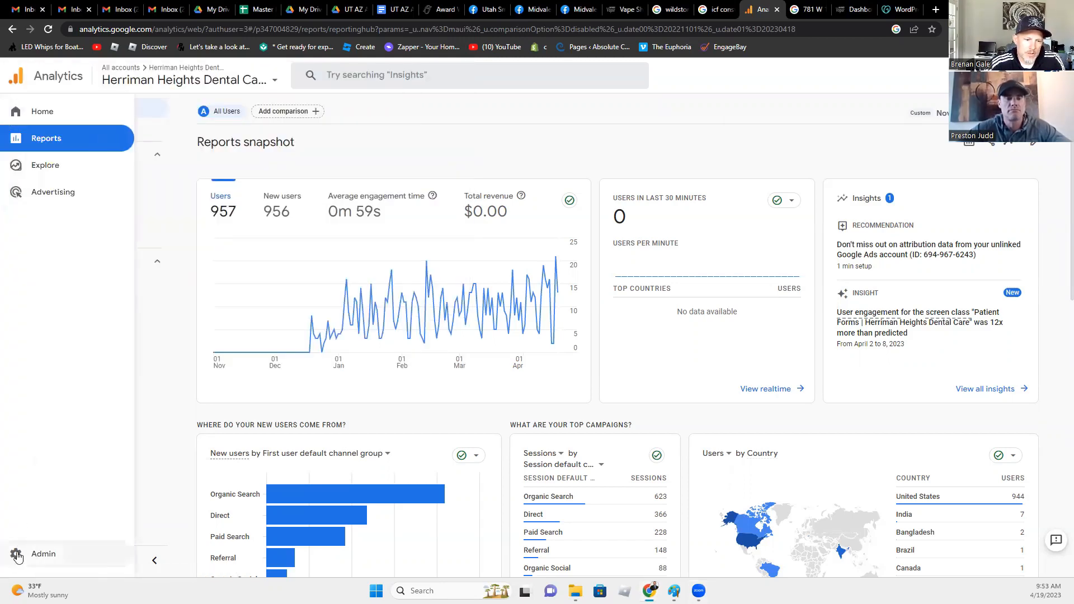
{"action": "left_click", "coordinate": [179, 83]}
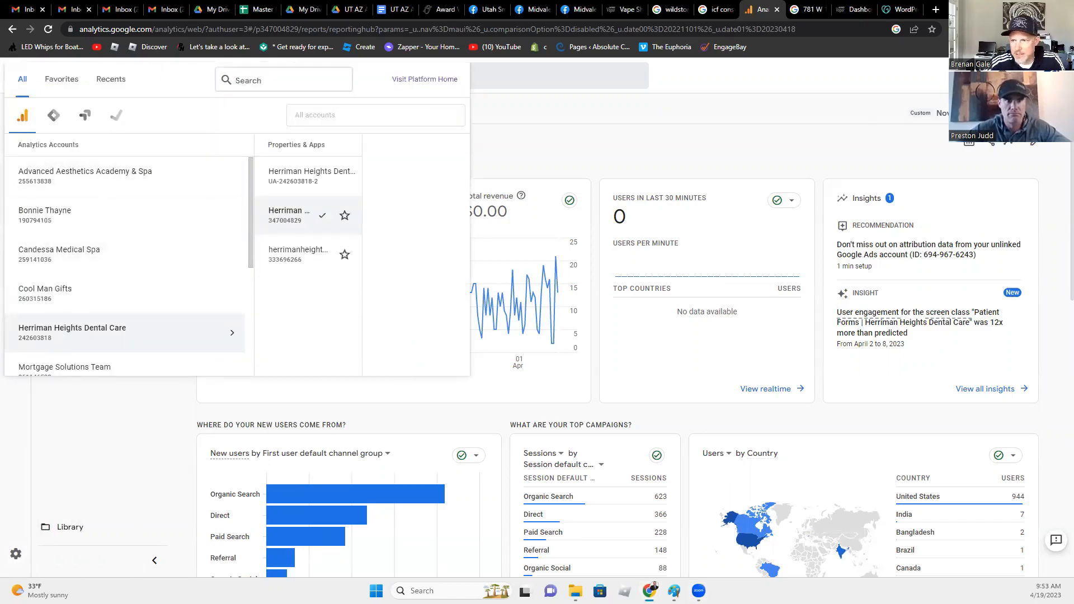
{"action": "key", "text": "Escape"}
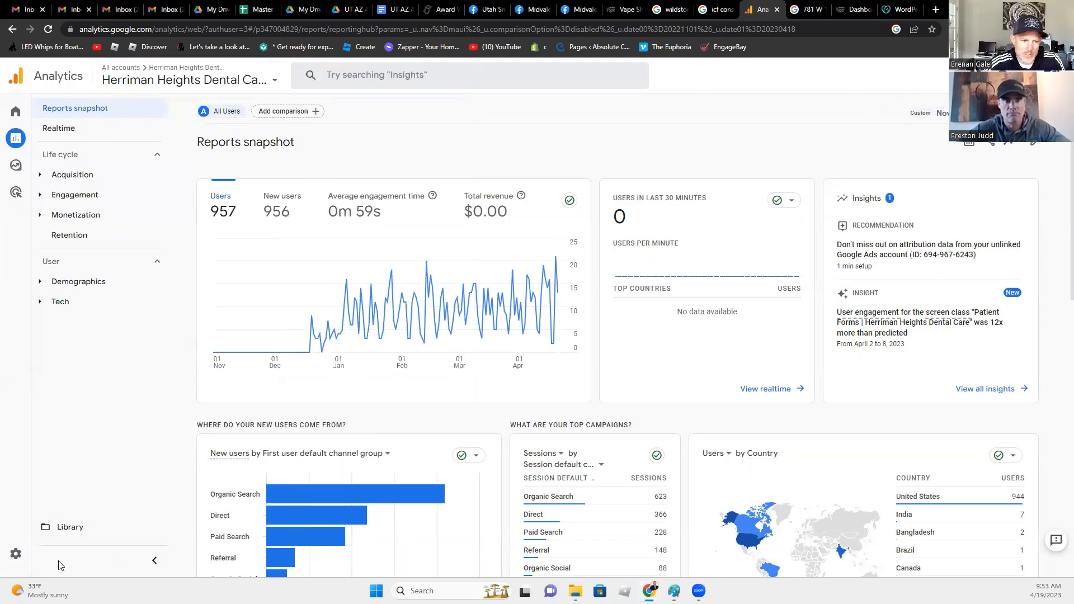
{"action": "left_click", "coordinate": [17, 554]}
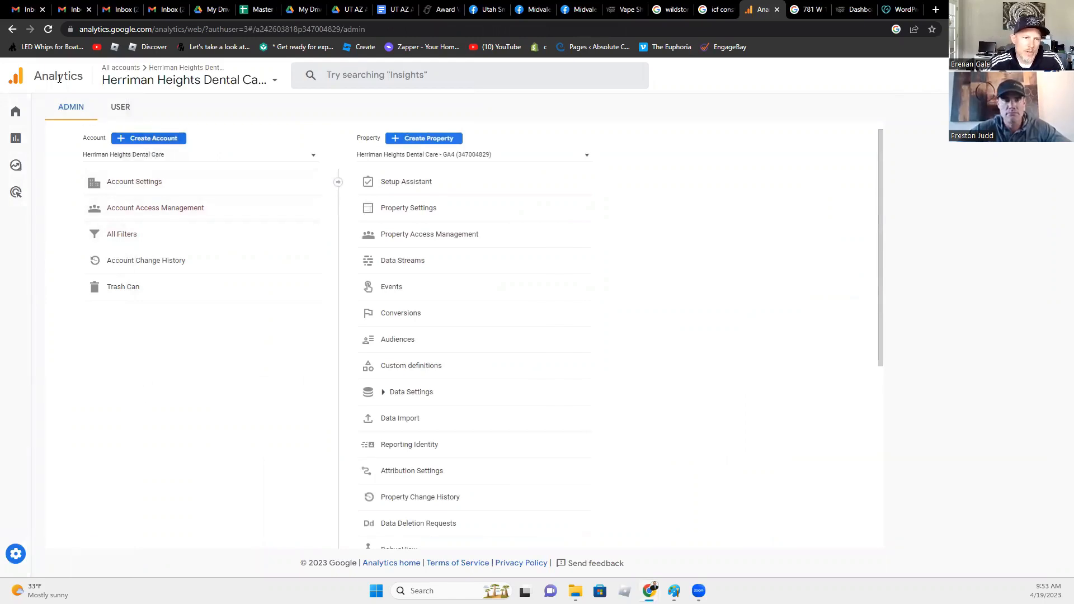
{"action": "left_click", "coordinate": [126, 72]}
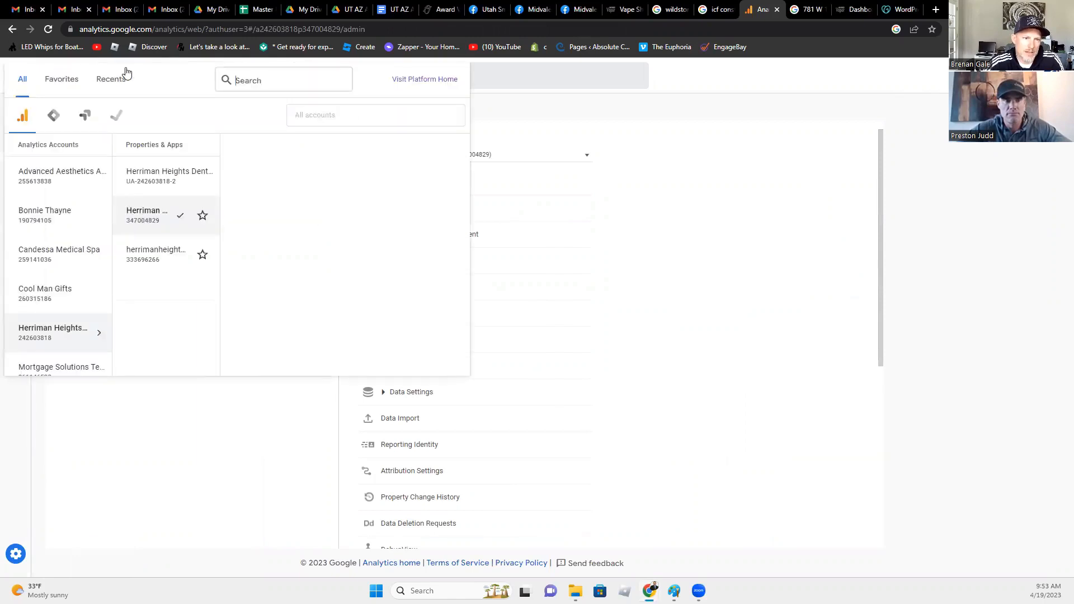
{"action": "left_click", "coordinate": [204, 545]}
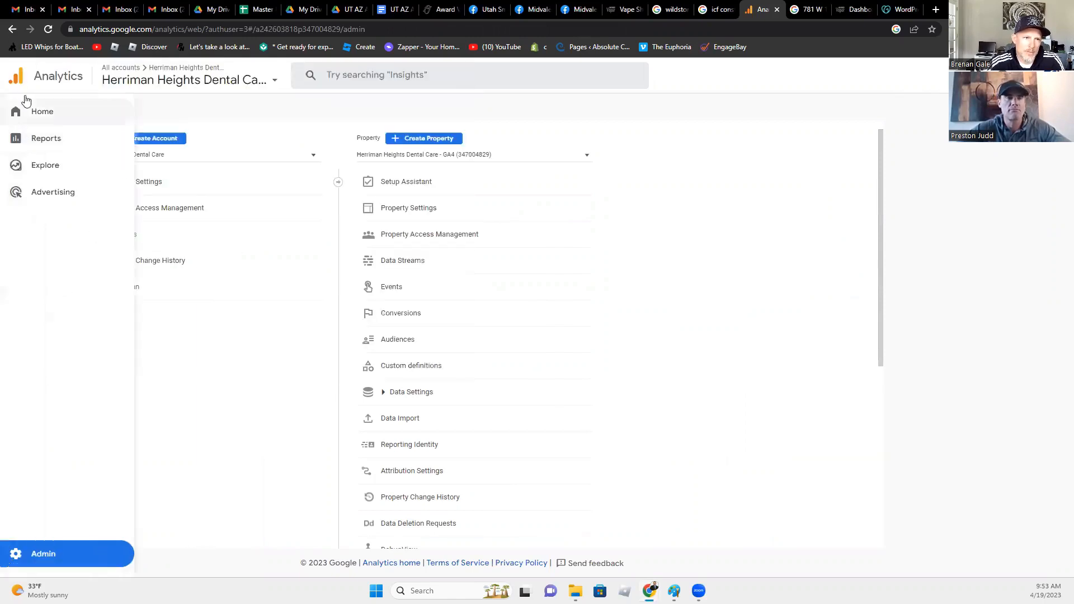
{"action": "left_click", "coordinate": [15, 117]}
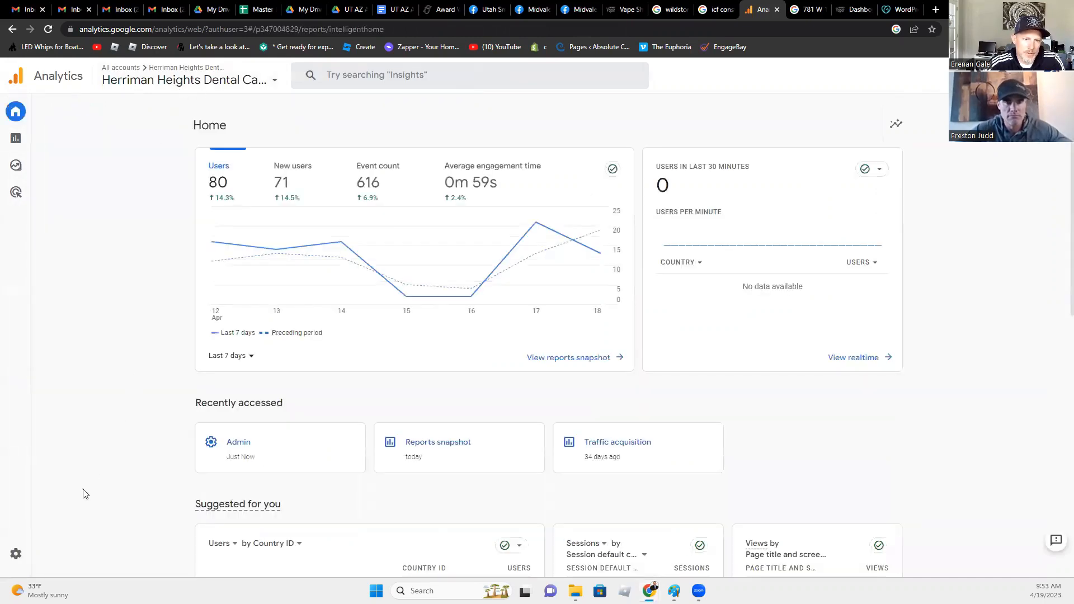
{"action": "left_click", "coordinate": [17, 555]}
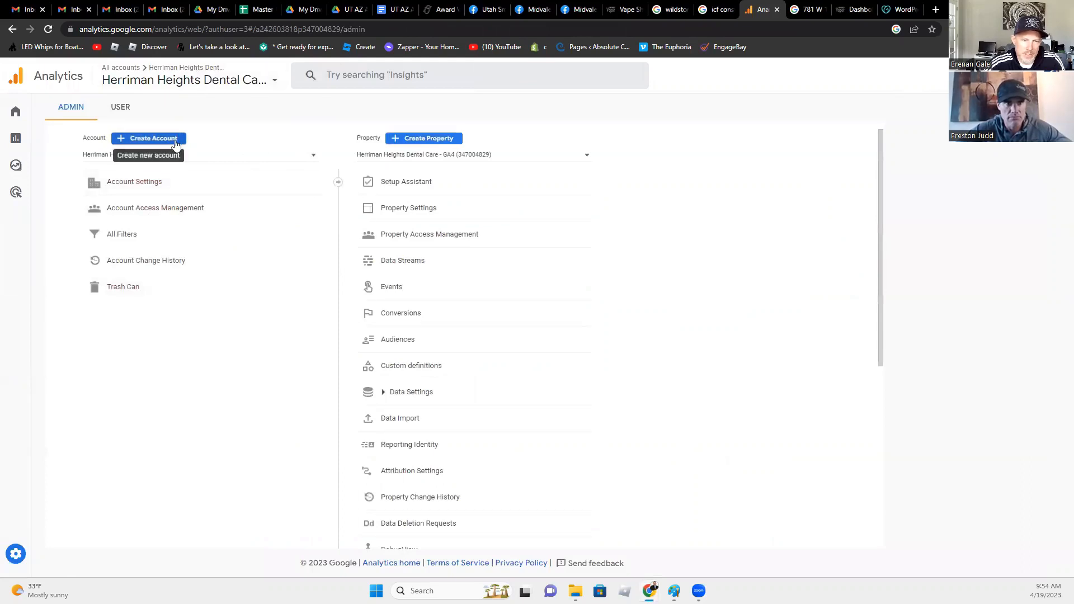
{"action": "left_click", "coordinate": [169, 144]}
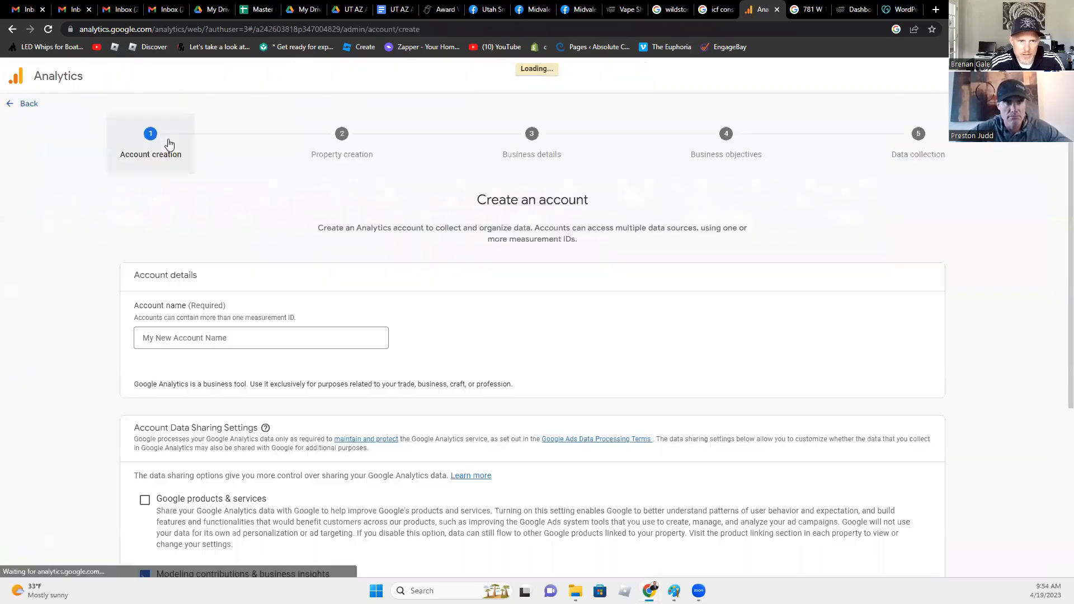
- Name the account 'Lightspeed Vapor', keep Google products & services sharing off, and continue
{"action": "left_click", "coordinate": [185, 339]}
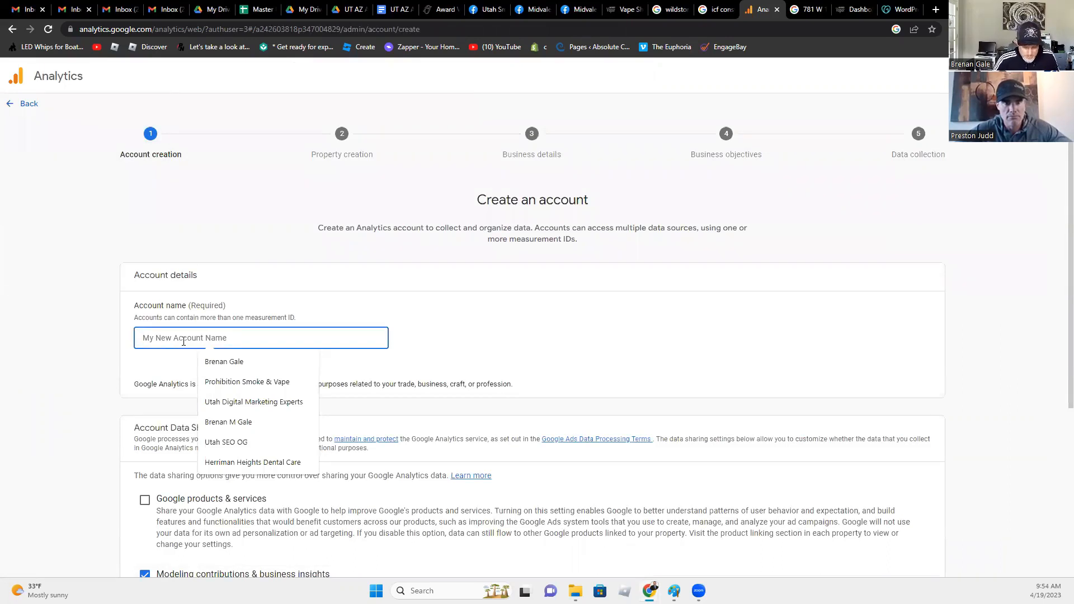
{"action": "type", "text": "Lightspe"}
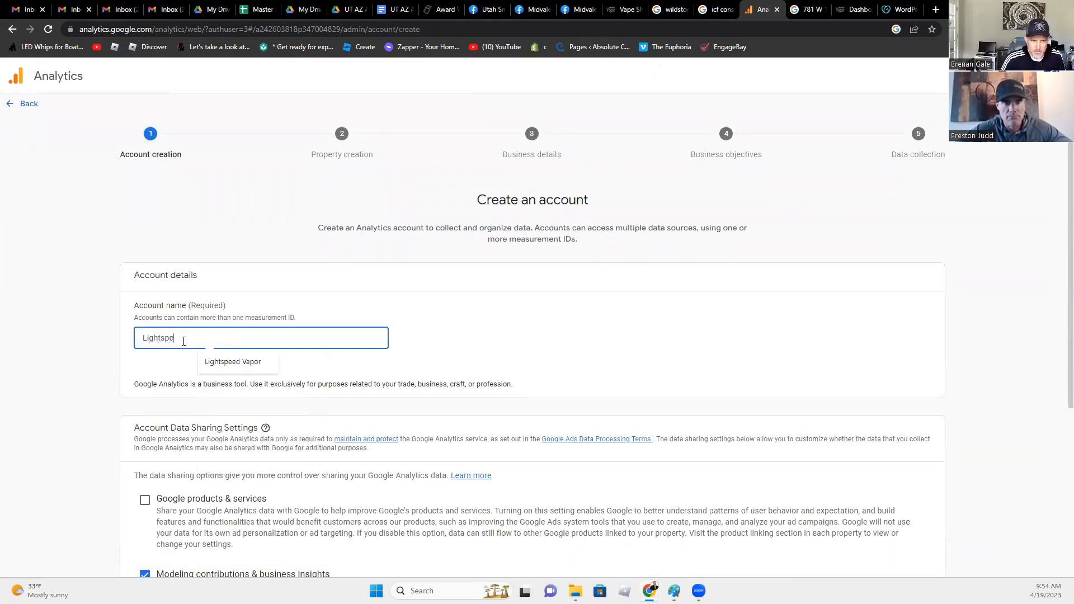
{"action": "type", "text": "ed Vapor"}
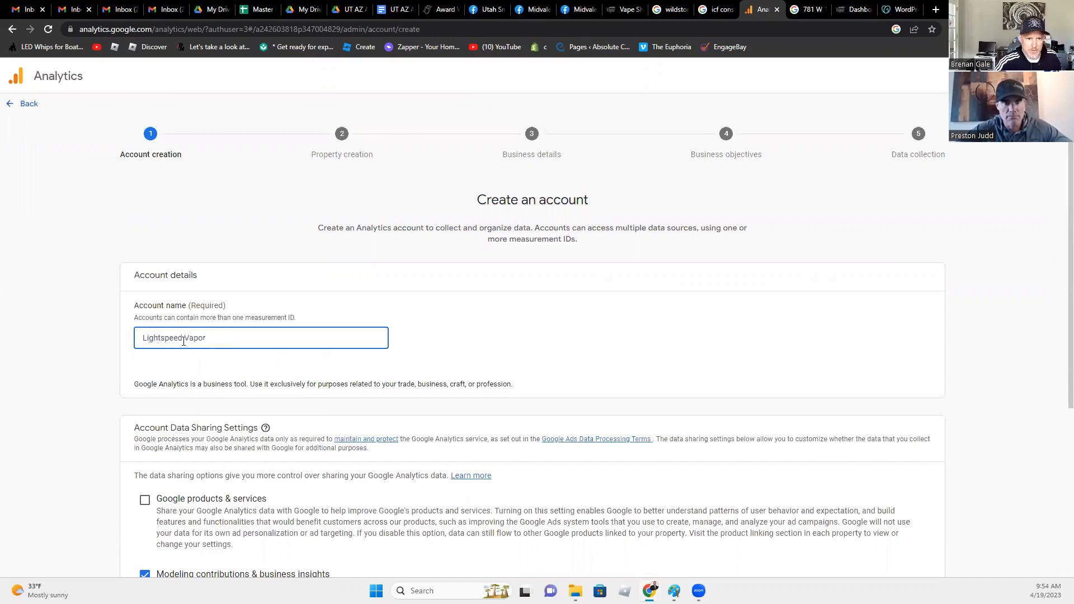
{"action": "scroll", "coordinate": [187, 358], "scroll_direction": "down", "scroll_amount": 5}
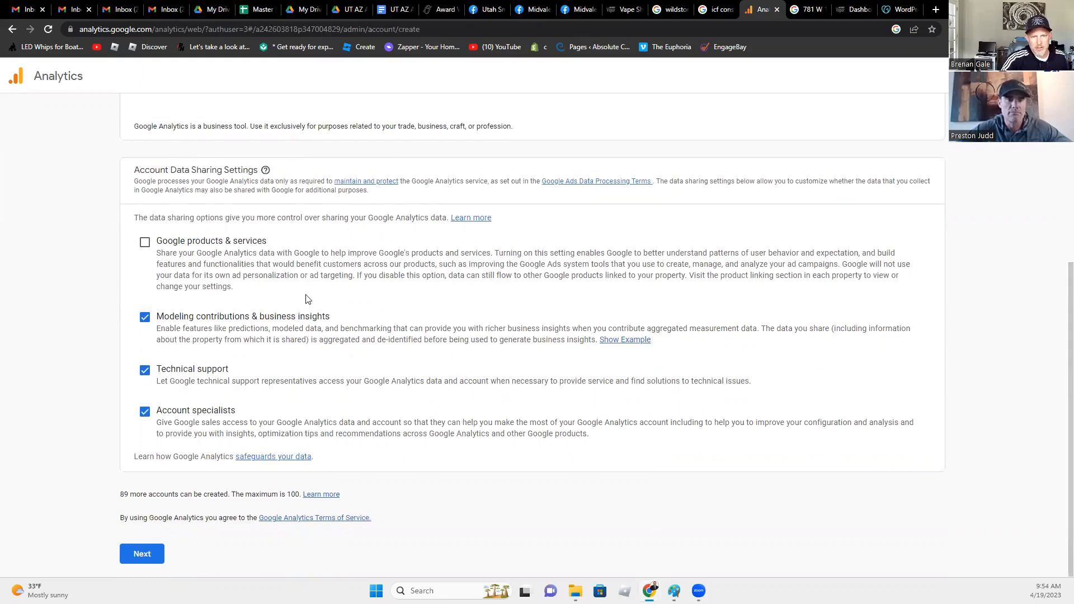
{"action": "left_click", "coordinate": [147, 243]}
{"action": "left_click", "coordinate": [147, 243]}
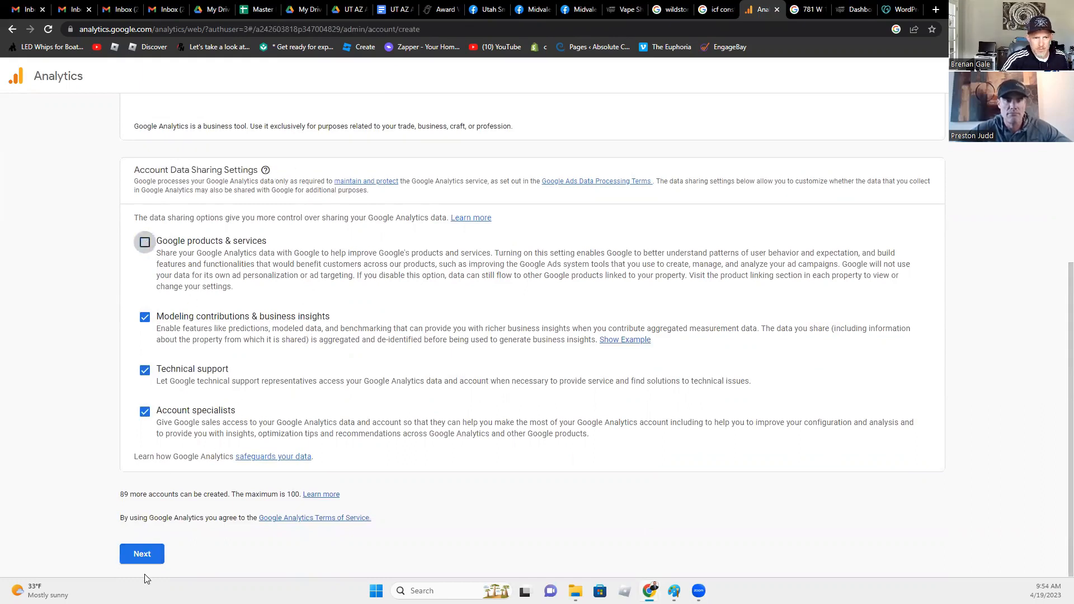
{"action": "left_click", "coordinate": [145, 555]}
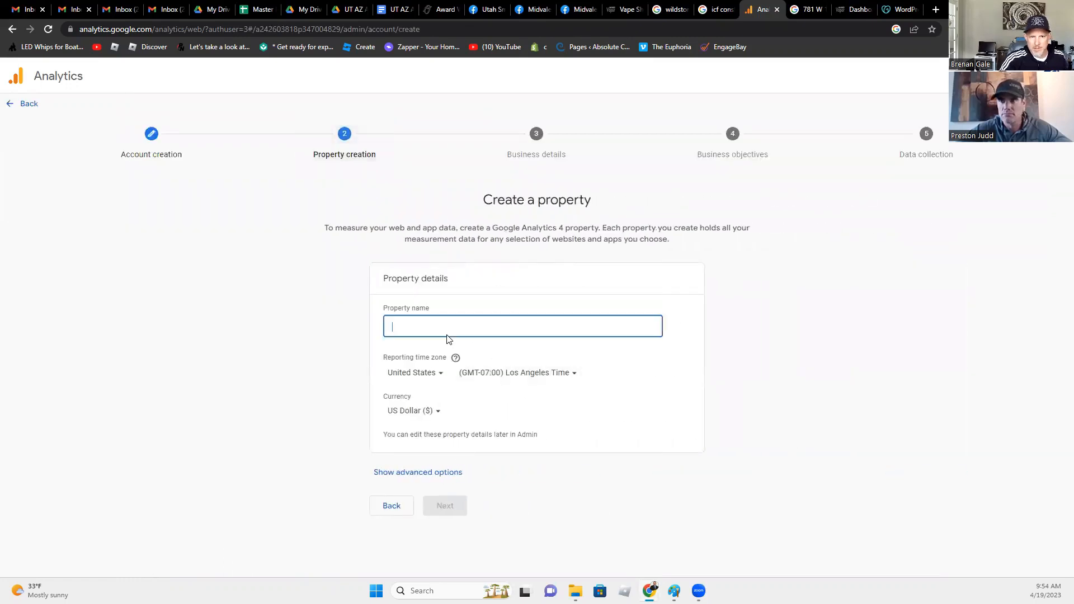
- Name the property 'Lightspeed Vapor' with Boise Time as the reporting time zone
{"action": "type", "text": "Lgithsp"}
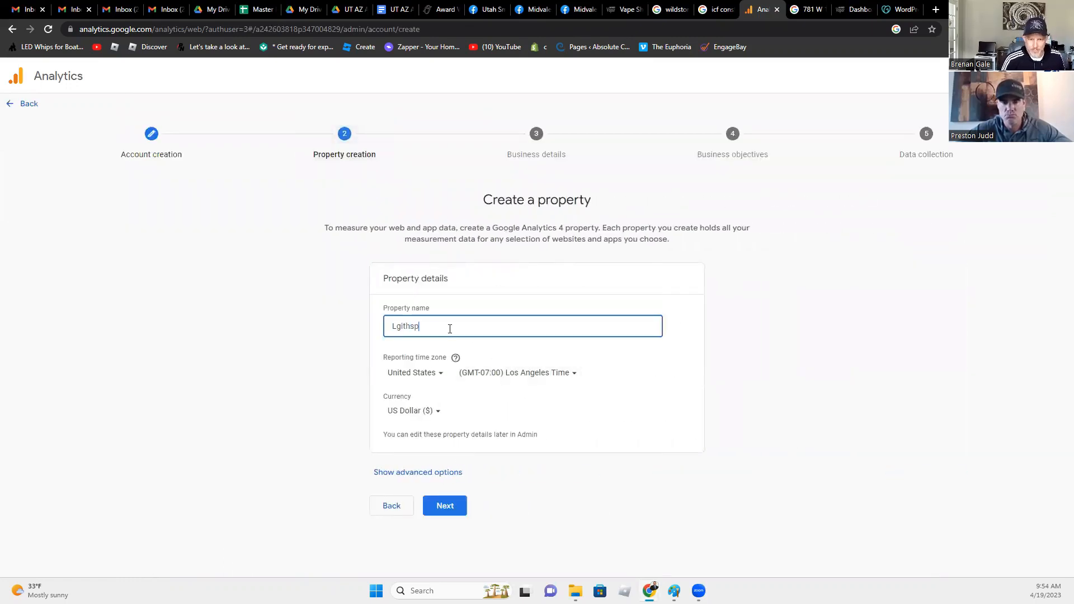
{"action": "key", "text": "BackSpace"}
{"action": "key", "text": "BackSpace"}
{"action": "key", "text": "BackSpace"}
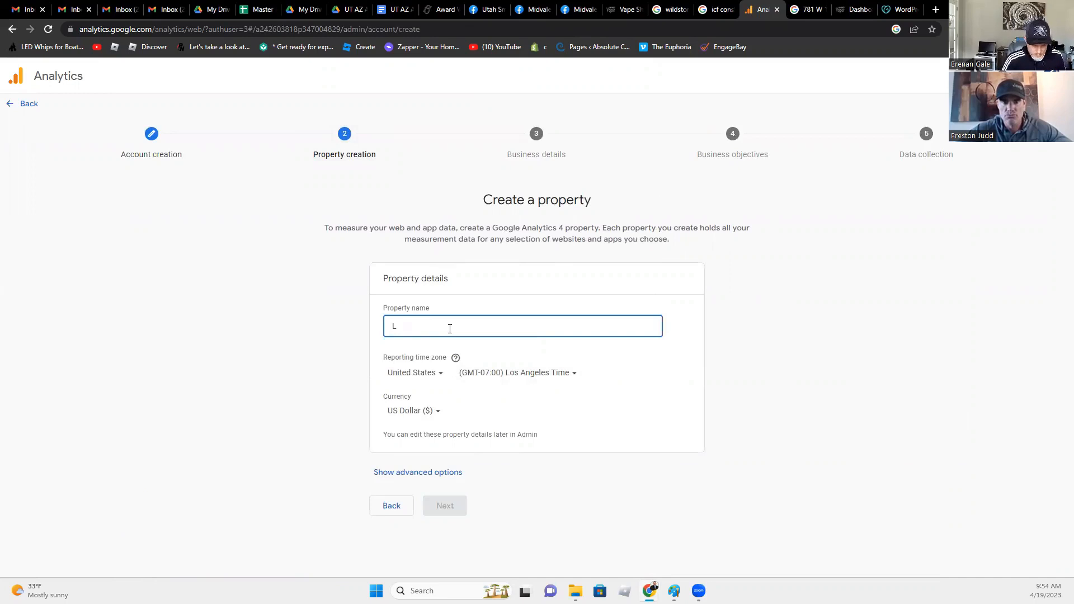
{"action": "type", "text": "ightspeed Vapor"}
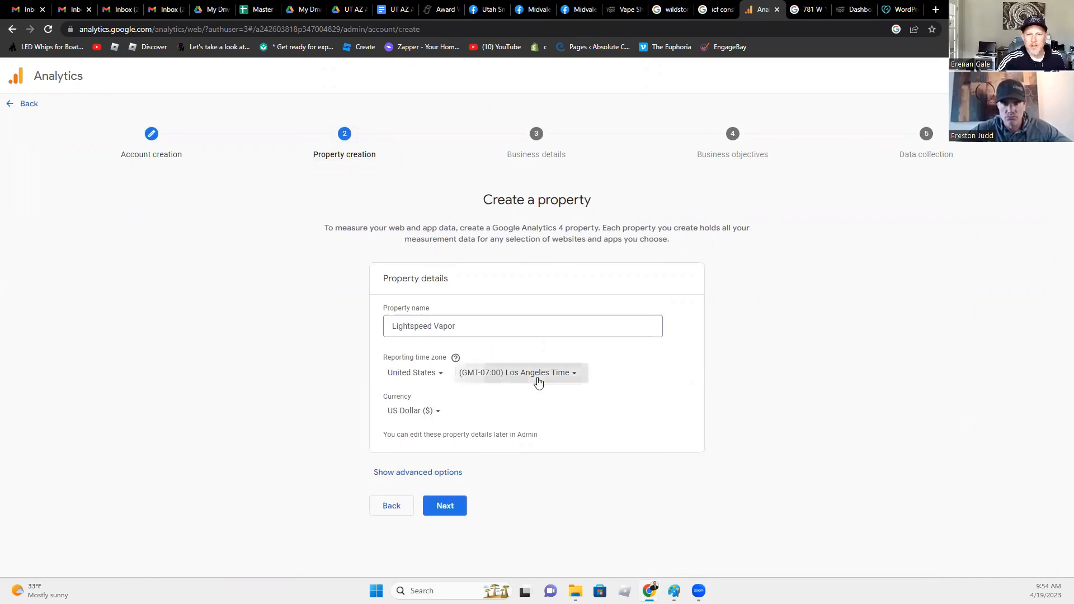
{"action": "left_click", "coordinate": [536, 375]}
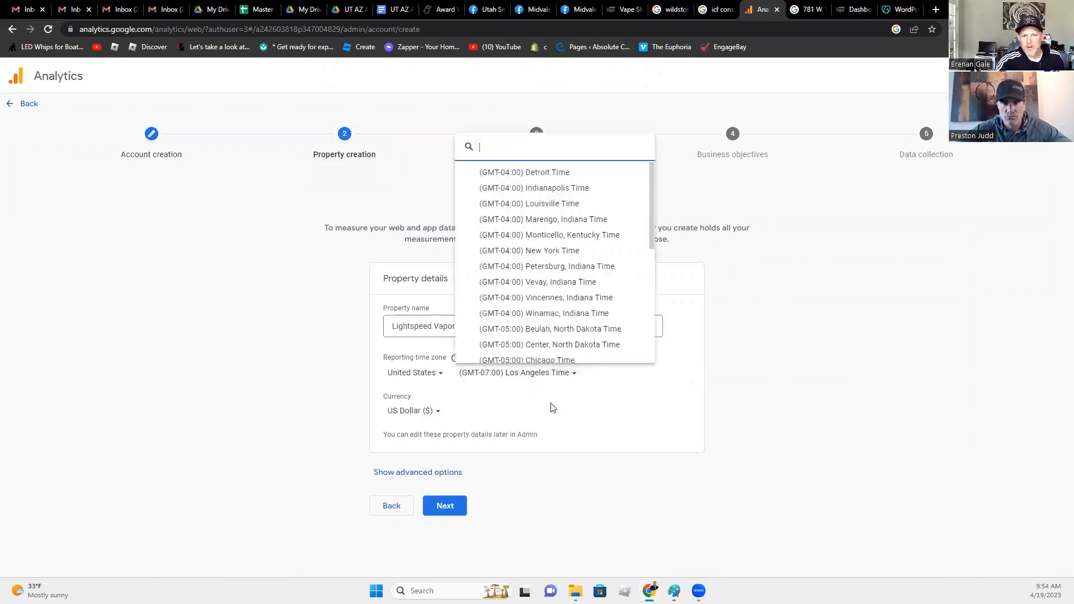
{"action": "scroll", "coordinate": [537, 273], "scroll_direction": "down", "scroll_amount": 3}
{"action": "left_click", "coordinate": [537, 272]}
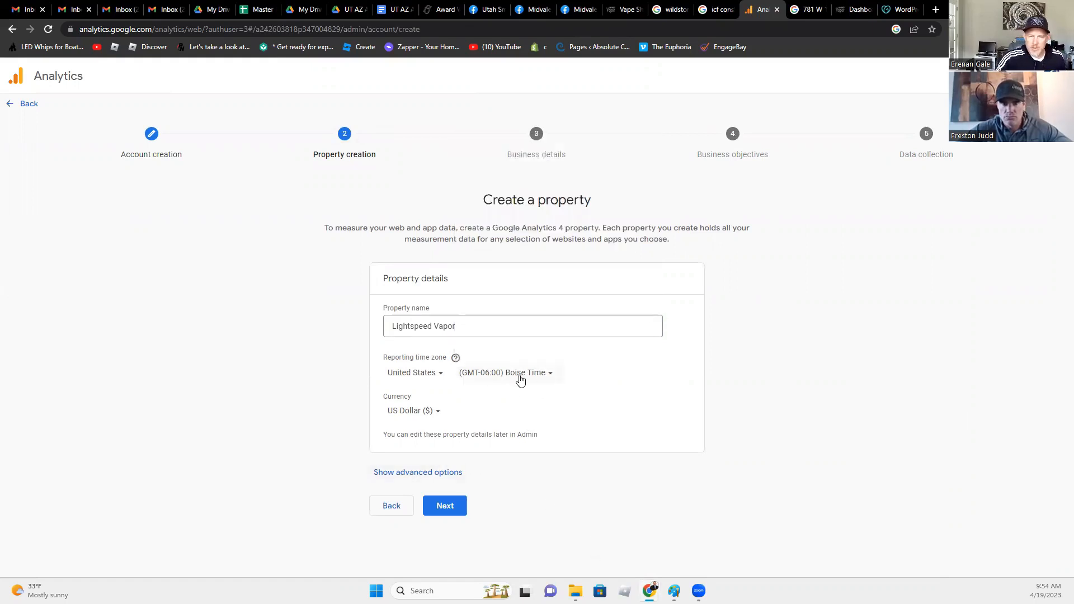
{"action": "left_click", "coordinate": [446, 507]}
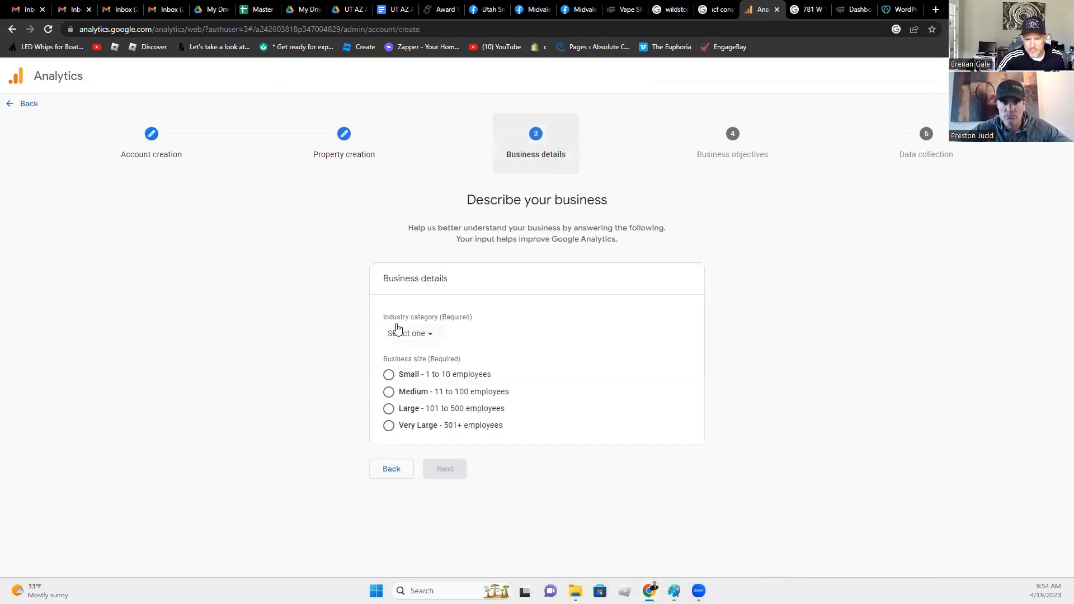
- Describe the business as Shopping industry, Small (1 to 10 employees), and continue
{"action": "left_click", "coordinate": [410, 333]}
{"action": "left_click", "coordinate": [409, 333]}
{"action": "left_click", "coordinate": [414, 335]}
{"action": "scroll", "coordinate": [438, 414], "scroll_direction": "down", "scroll_amount": 4}
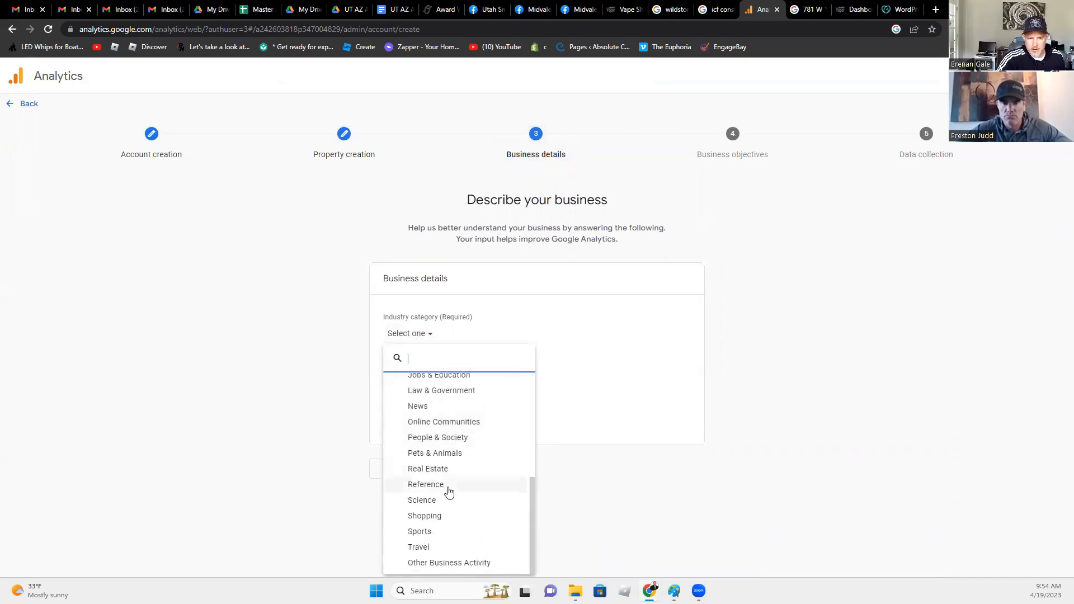
{"action": "left_click", "coordinate": [439, 518]}
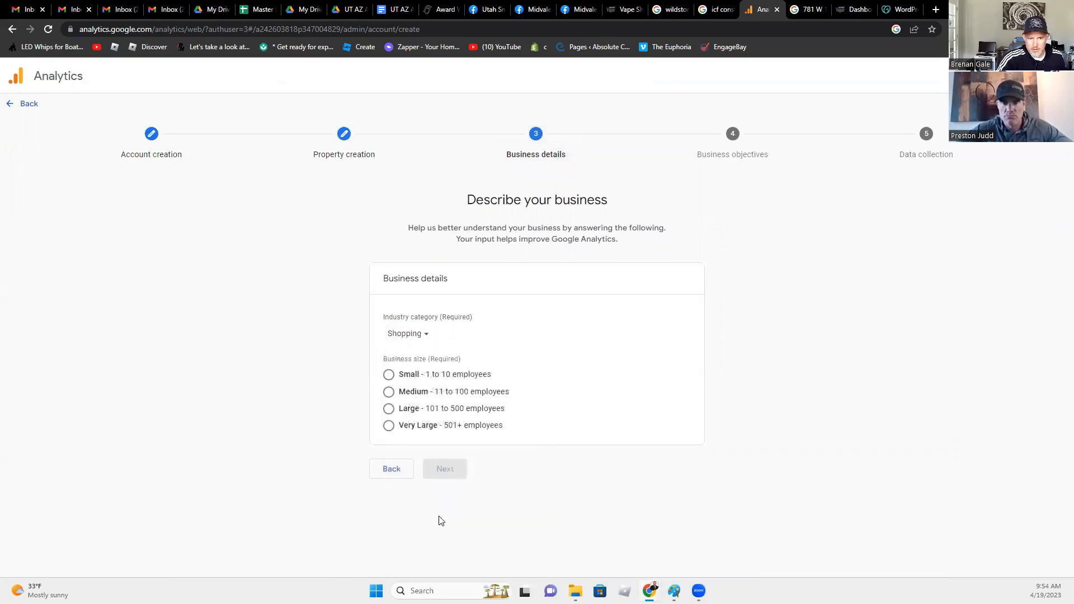
{"action": "left_click", "coordinate": [389, 375]}
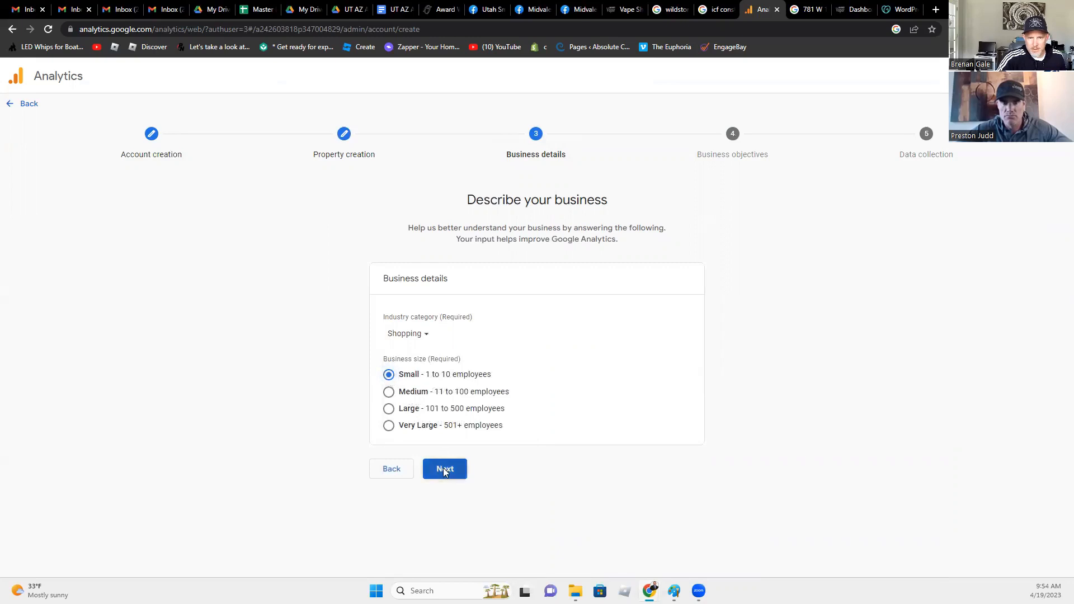
{"action": "left_click", "coordinate": [445, 472]}
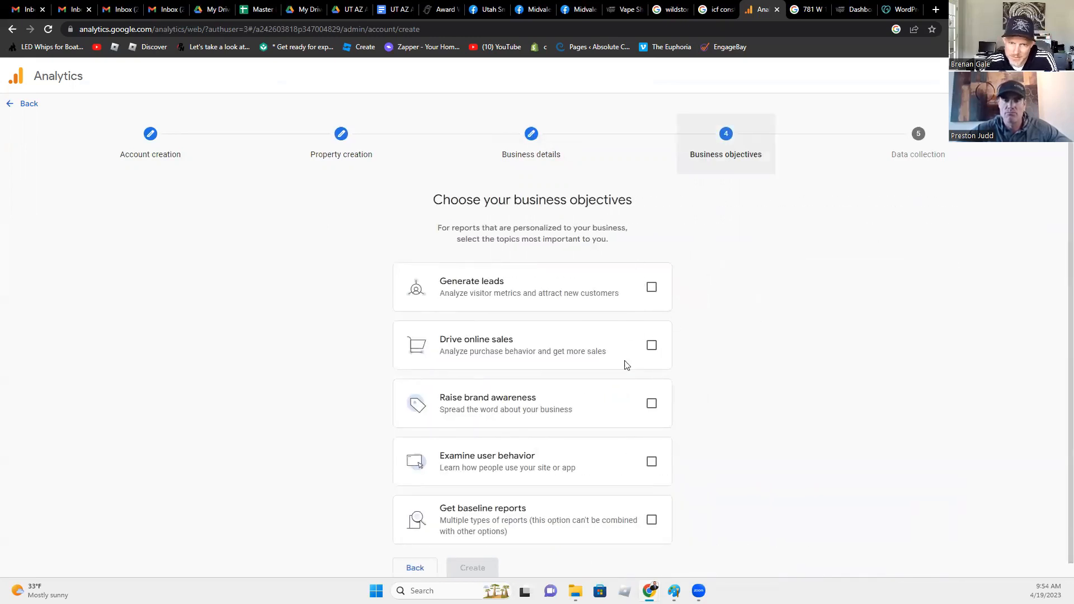
- Tick the four business objectives, including generating leads, brand awareness and user behavior
{"action": "scroll", "coordinate": [615, 398], "scroll_direction": "down", "scroll_amount": 1}
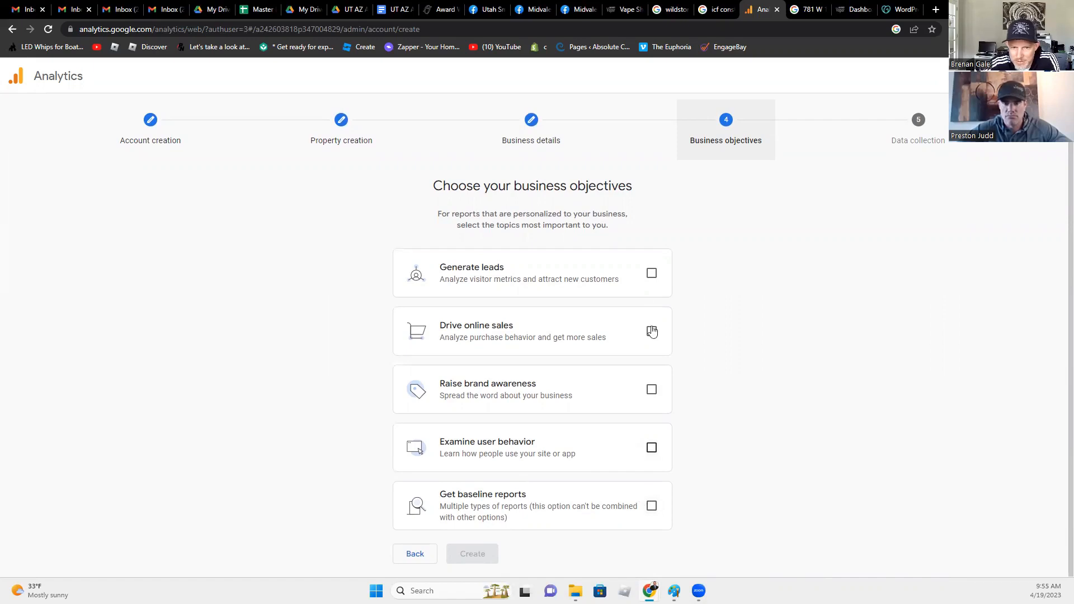
{"action": "left_click", "coordinate": [651, 273]}
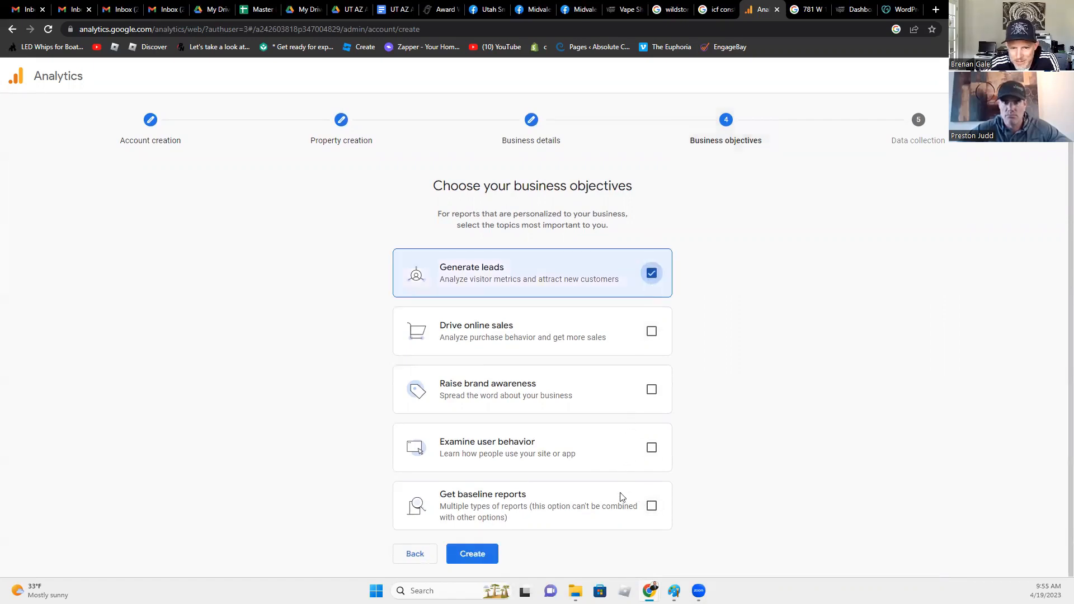
{"action": "left_click", "coordinate": [651, 389]}
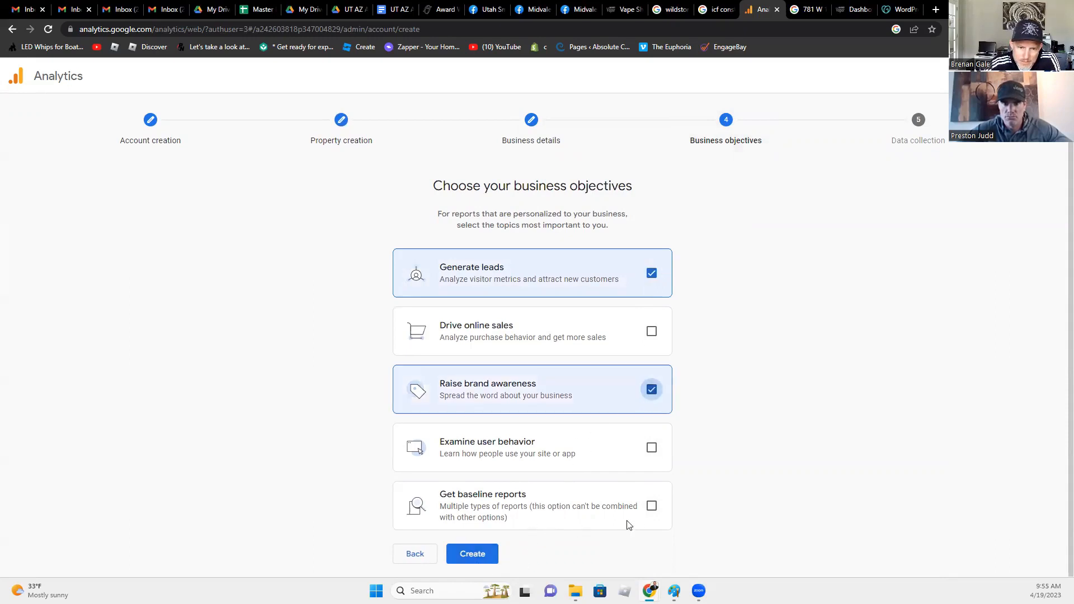
{"action": "left_click", "coordinate": [652, 506]}
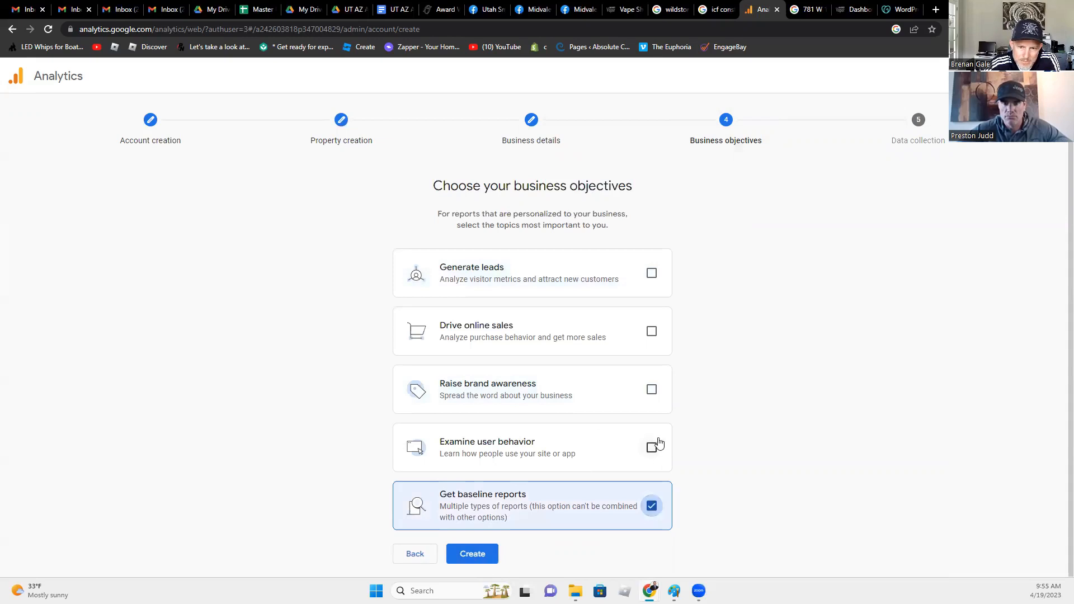
{"action": "left_click", "coordinate": [652, 448]}
{"action": "left_click", "coordinate": [652, 389]}
{"action": "left_click", "coordinate": [652, 331]}
{"action": "left_click", "coordinate": [652, 273]}
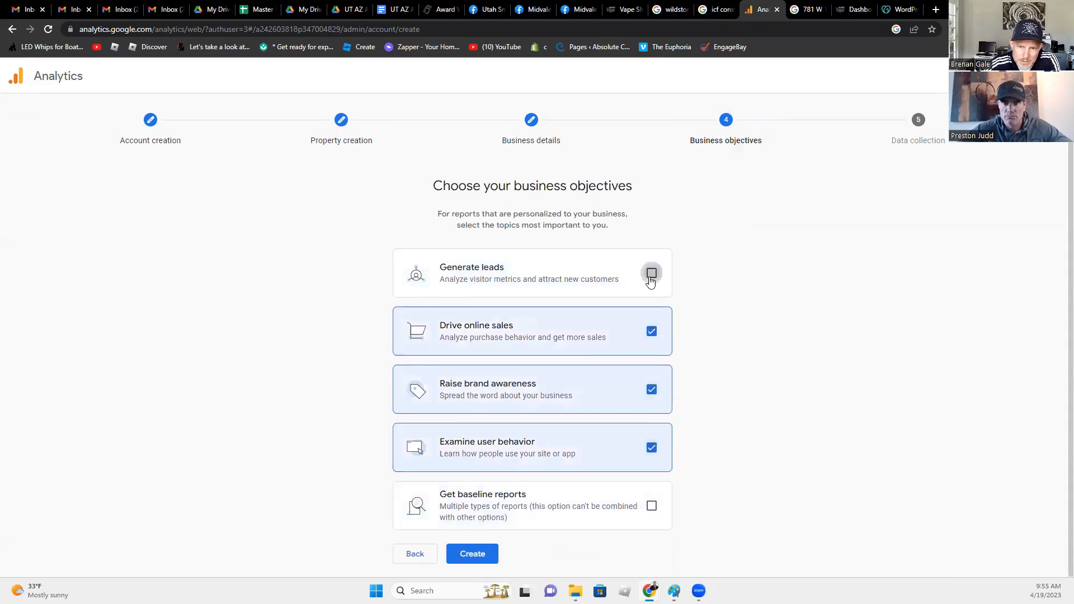
{"action": "left_click", "coordinate": [652, 331]}
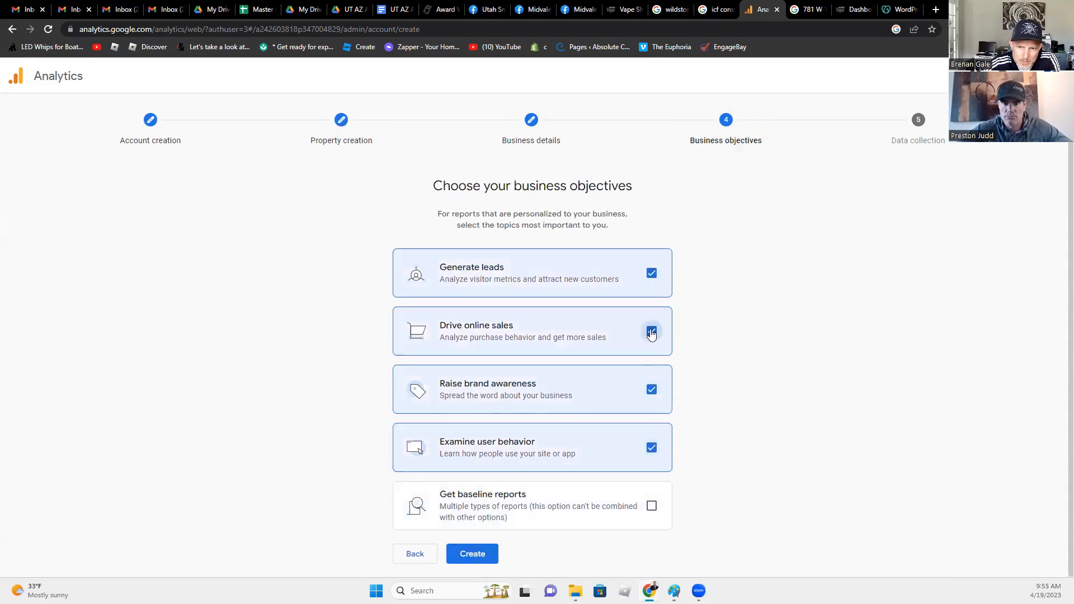
- Create the account and accept the terms of service plus the GDPR data processing terms
{"action": "left_click", "coordinate": [451, 554]}
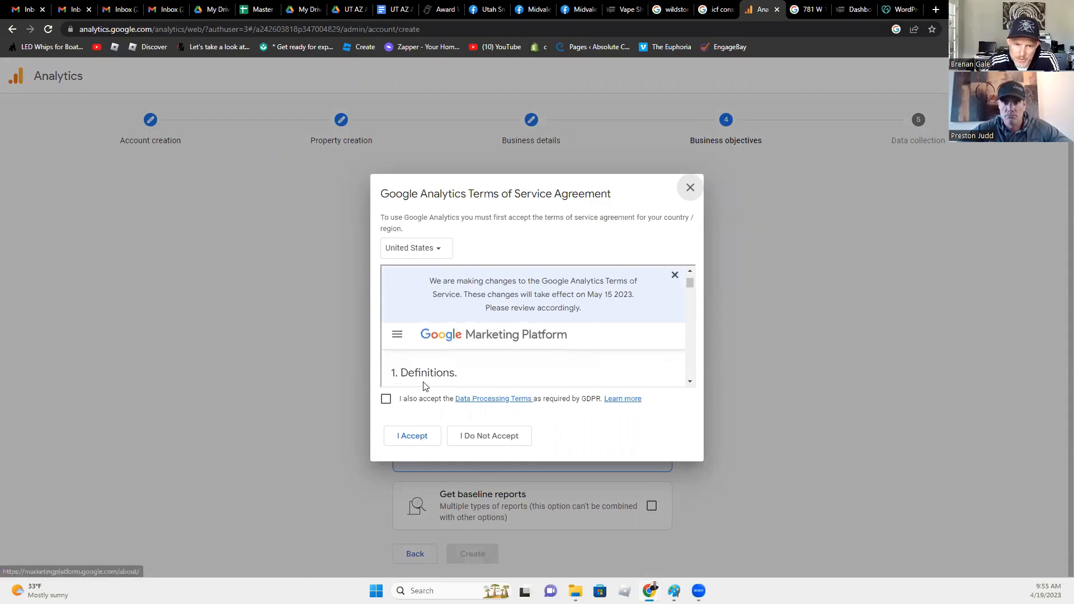
{"action": "left_click", "coordinate": [386, 399]}
{"action": "left_click", "coordinate": [409, 432]}
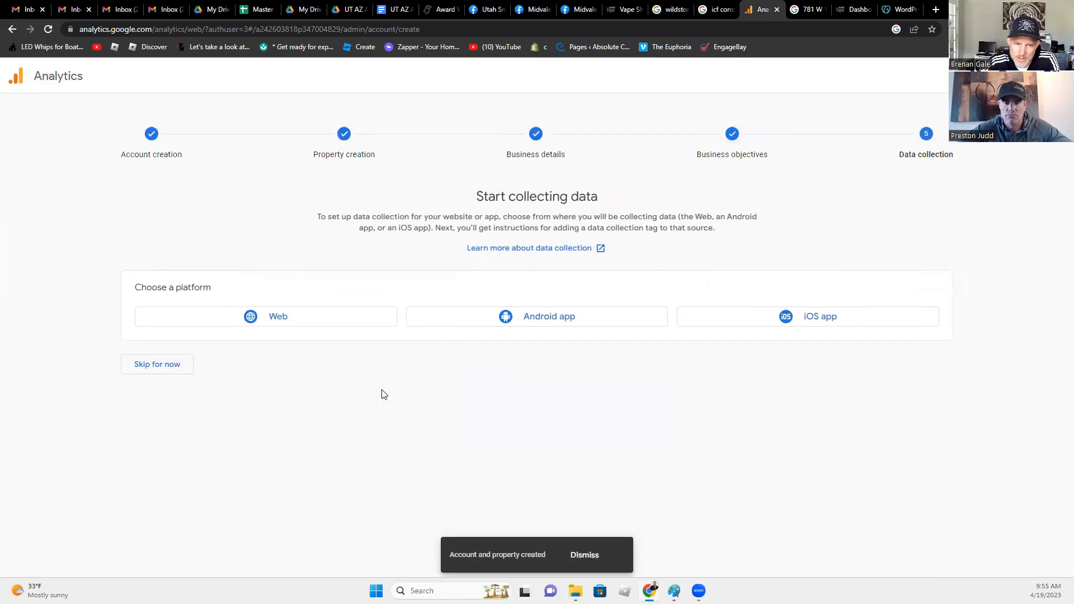
{"action": "left_click", "coordinate": [315, 323]}
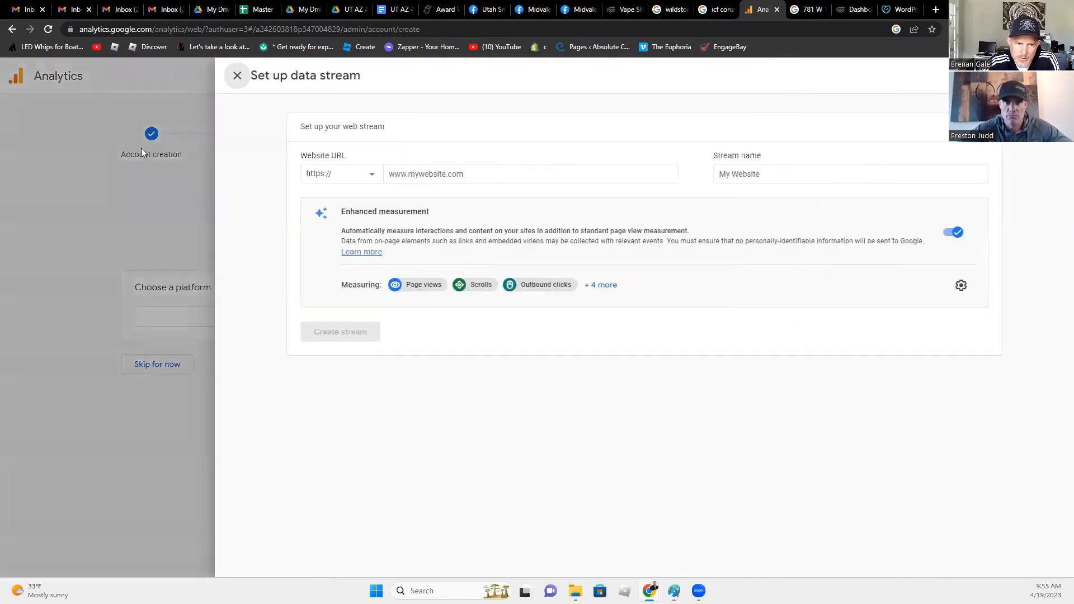
{"action": "left_click", "coordinate": [237, 75]}
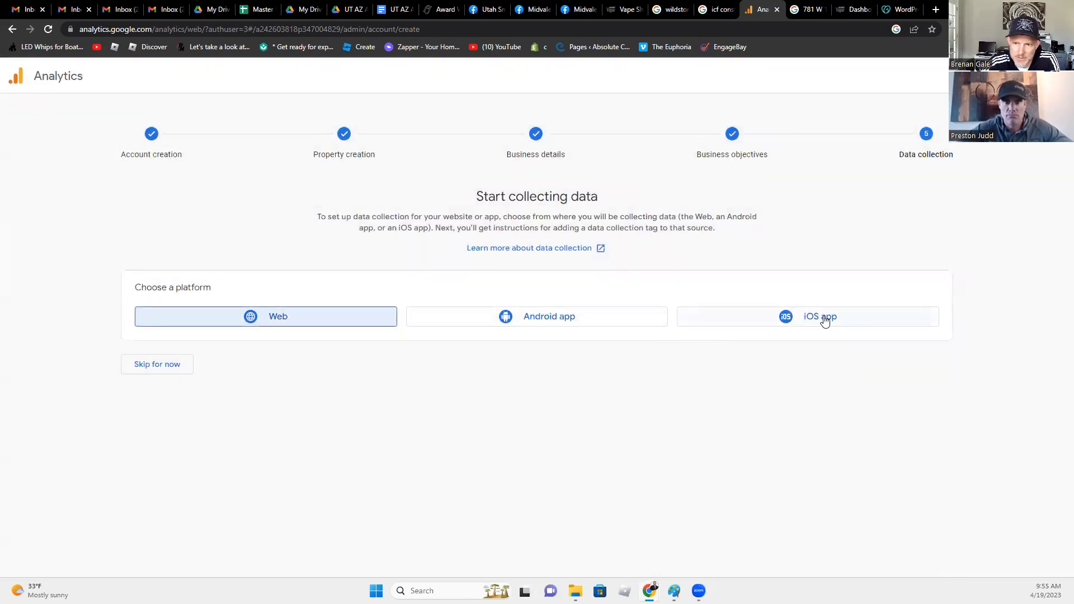
{"action": "left_click", "coordinate": [261, 316]}
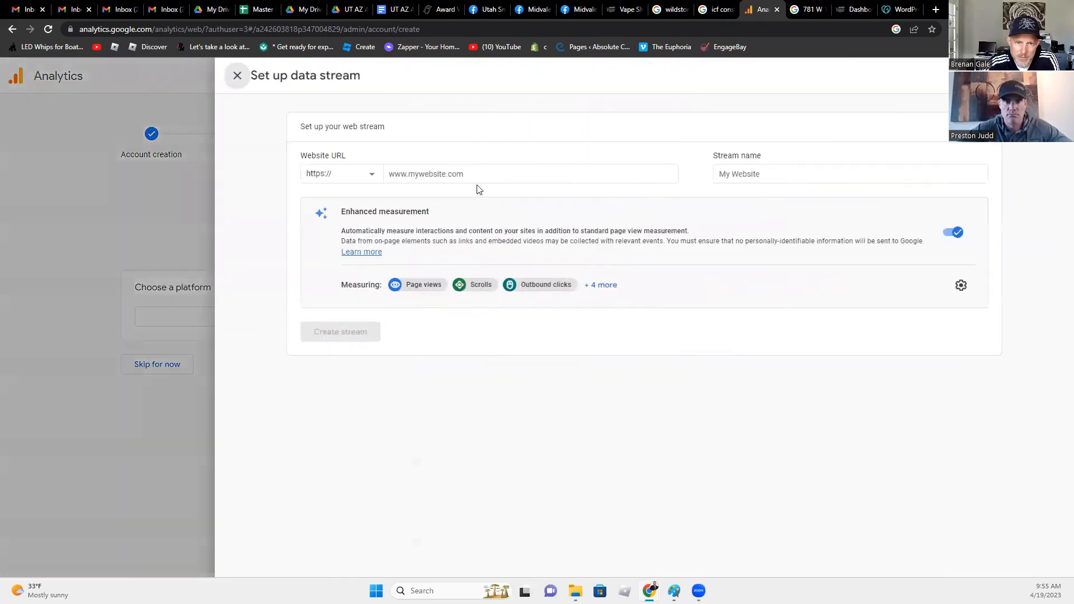
{"action": "left_click", "coordinate": [473, 181]}
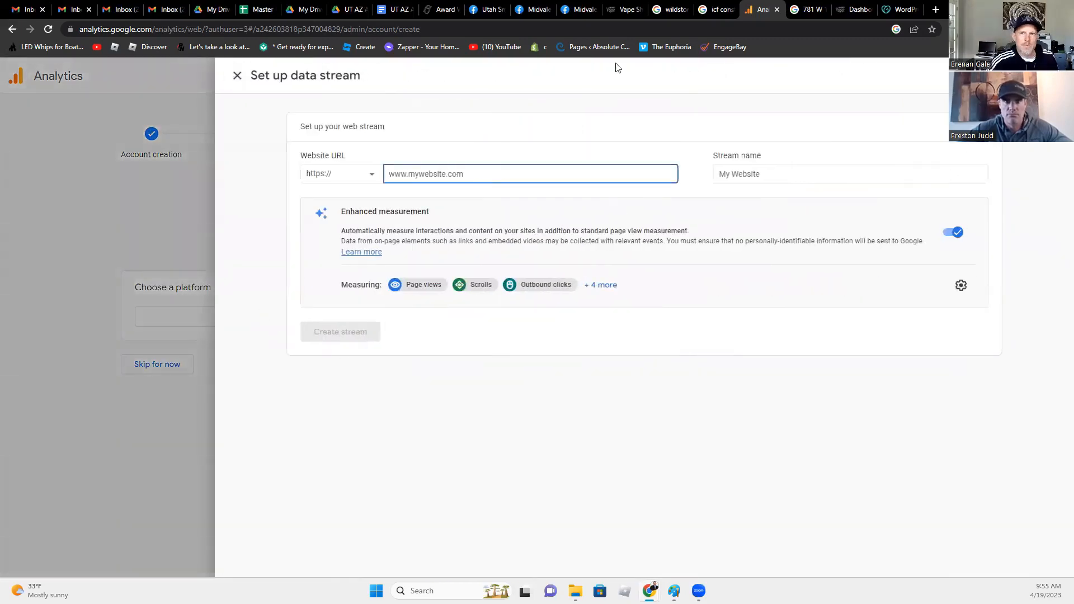
{"action": "left_click", "coordinate": [855, 9]}
{"action": "left_click_drag", "start_coordinate": [157, 27], "coordinate": [52, 18]}
{"action": "key", "text": "ctrl+c"}
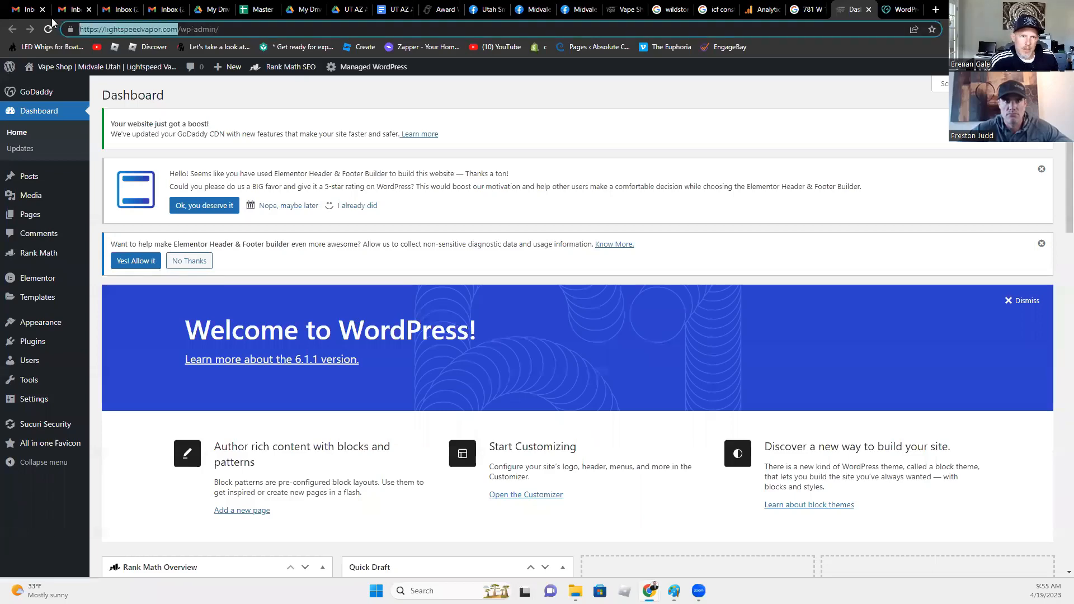
{"action": "left_click", "coordinate": [774, 7]}
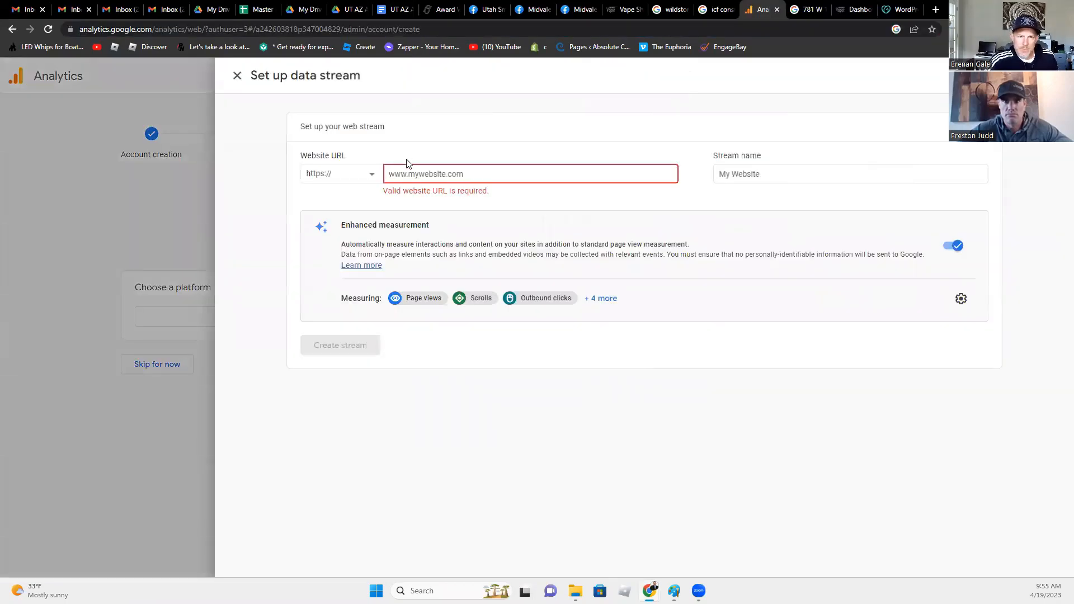
{"action": "left_click", "coordinate": [406, 177]}
{"action": "key", "text": "ctrl+v"}
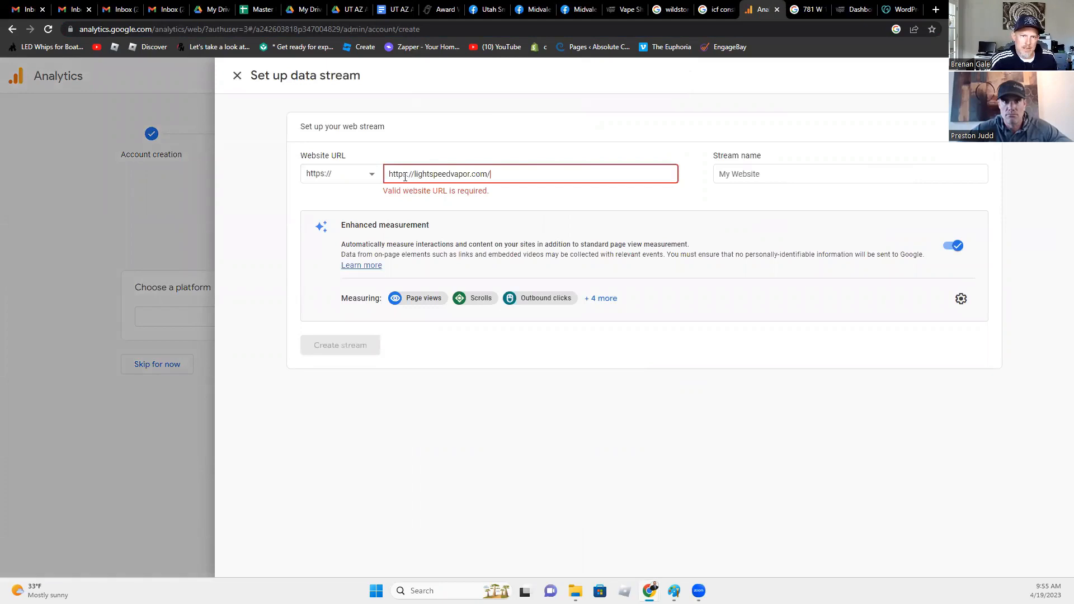
{"action": "left_click_drag", "start_coordinate": [416, 174], "coordinate": [355, 176]}
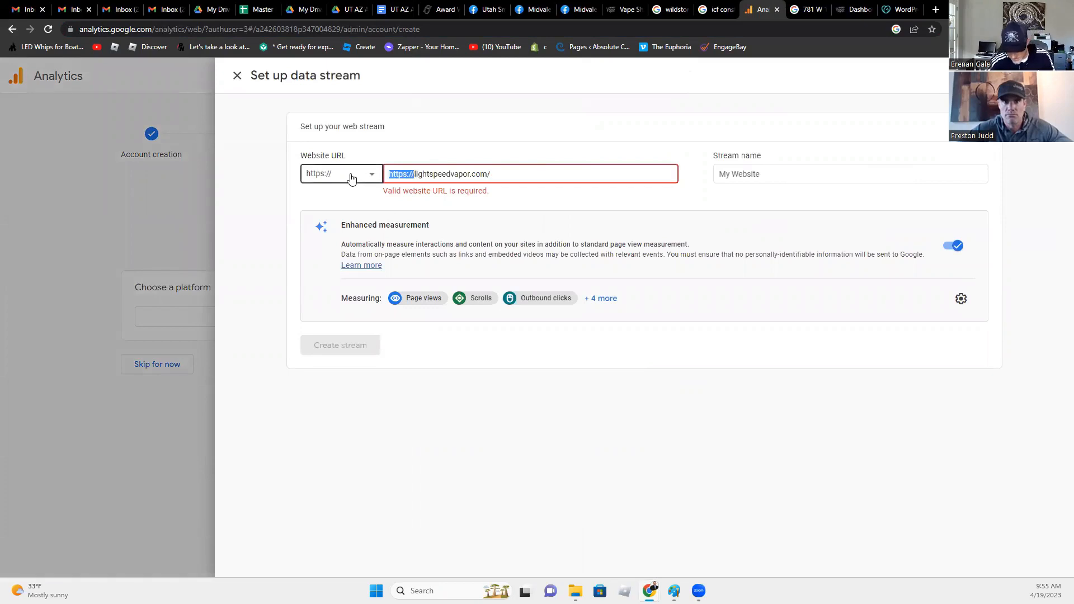
{"action": "key", "text": "BackSpace"}
- Name the stream 'Lightspeed Vapor' and create it
{"action": "left_click", "coordinate": [765, 177]}
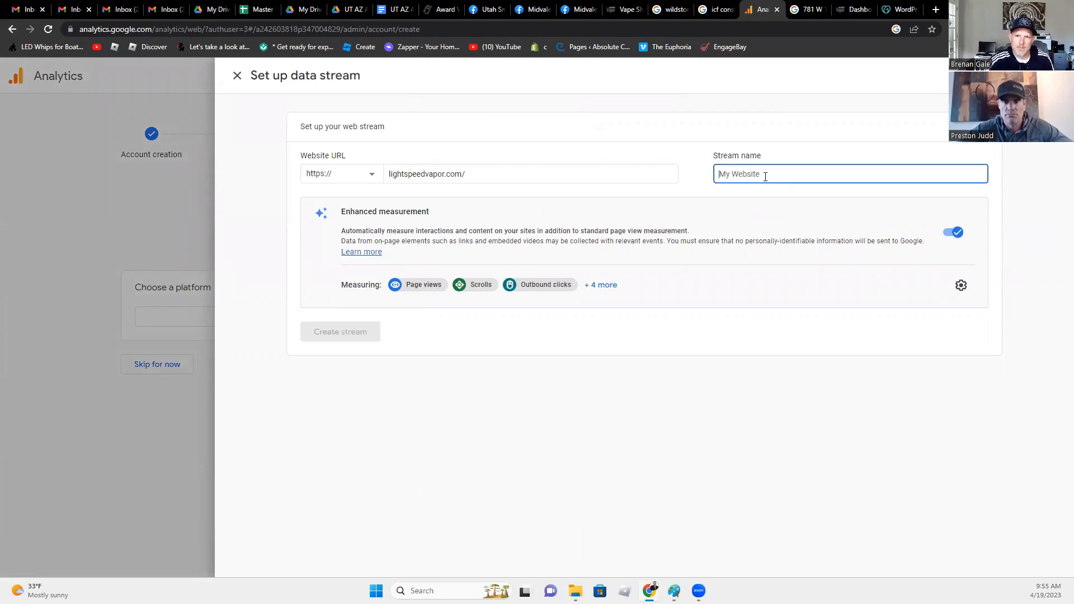
{"action": "type", "text": "Lightspeed Vapor"}
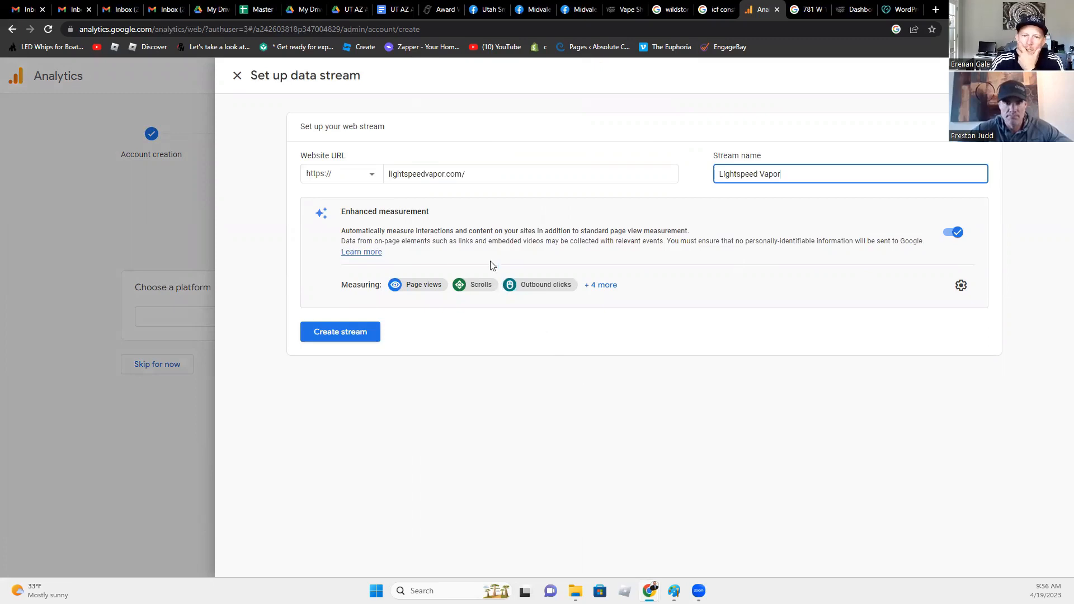
{"action": "left_click", "coordinate": [334, 333]}
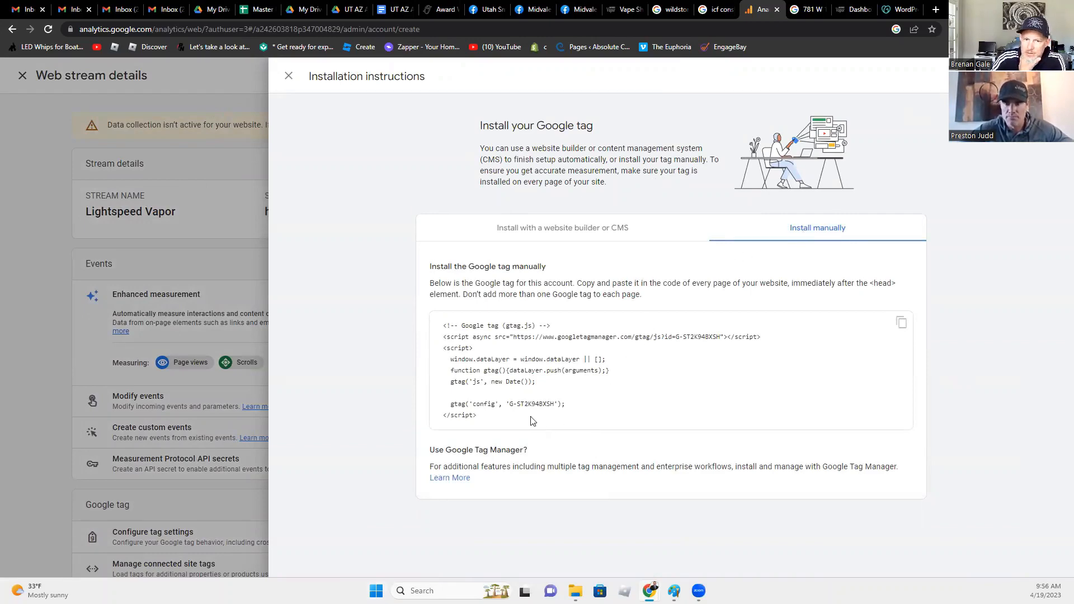
- Close the installation instructions and copy the Lightspeed Vapor stream's Measurement ID
{"action": "left_click", "coordinate": [288, 76]}
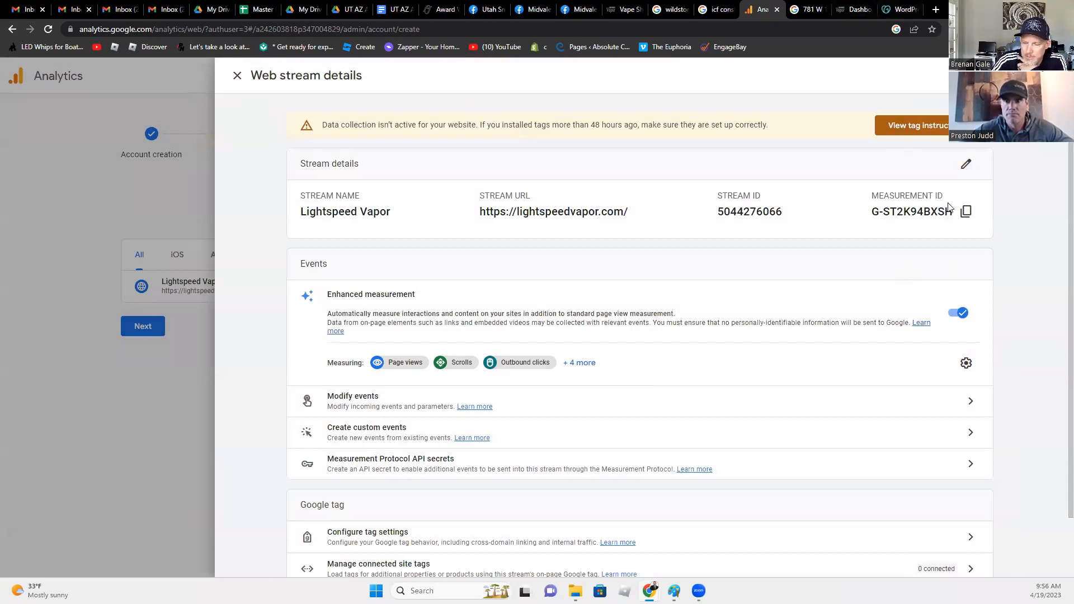
{"action": "left_click", "coordinate": [966, 211]}
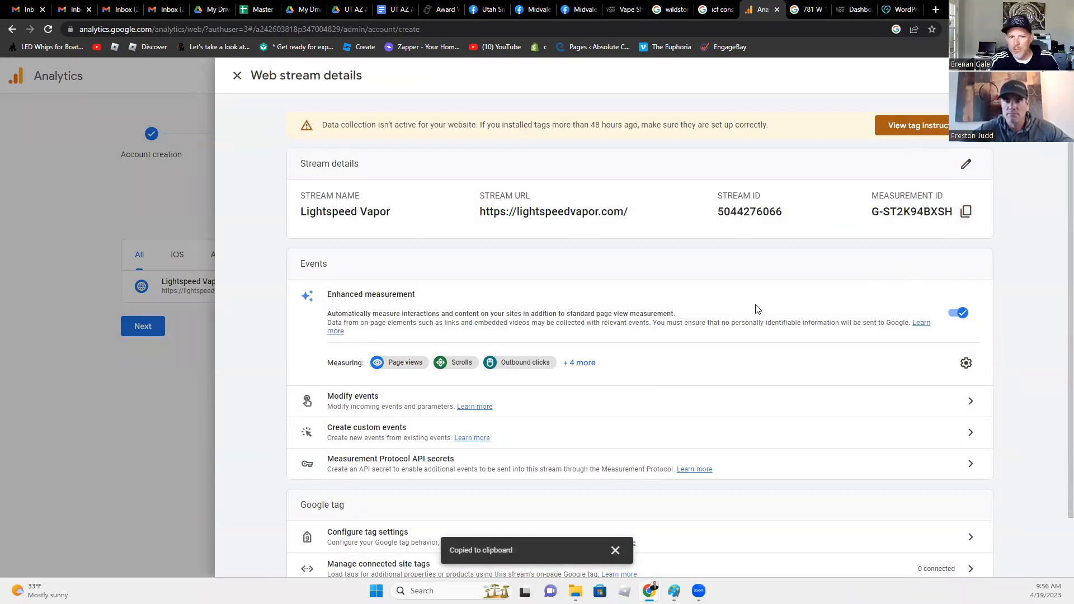
{"action": "scroll", "coordinate": [655, 364], "scroll_direction": "down", "scroll_amount": 1}
{"action": "scroll", "coordinate": [666, 360], "scroll_direction": "up", "scroll_amount": 1}
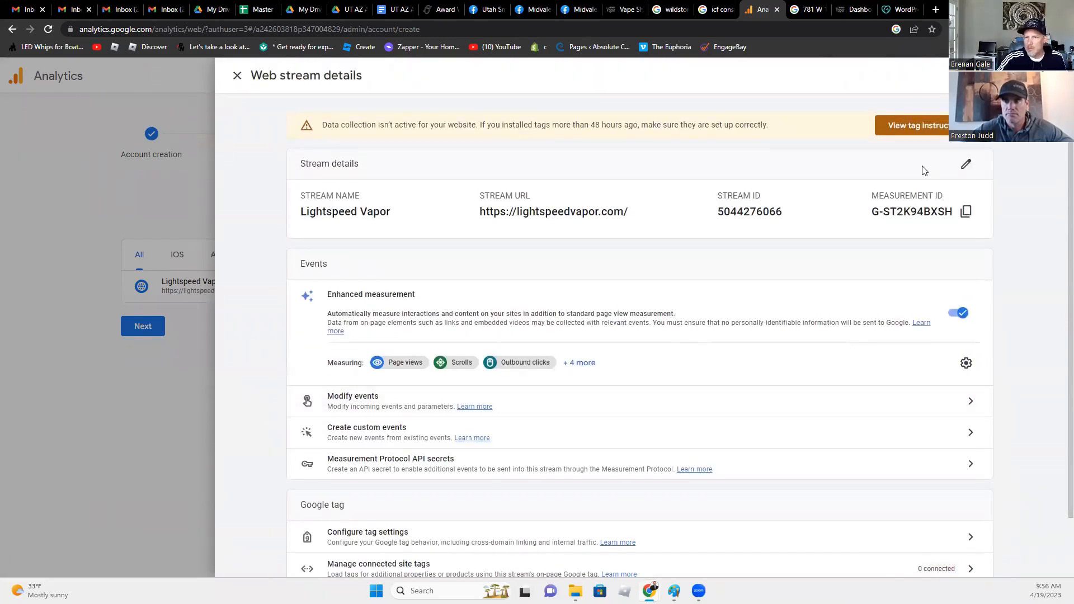
- Switch to the WordPress dashboard and open the Rank Math SEO modules page
{"action": "left_click", "coordinate": [839, 14]}
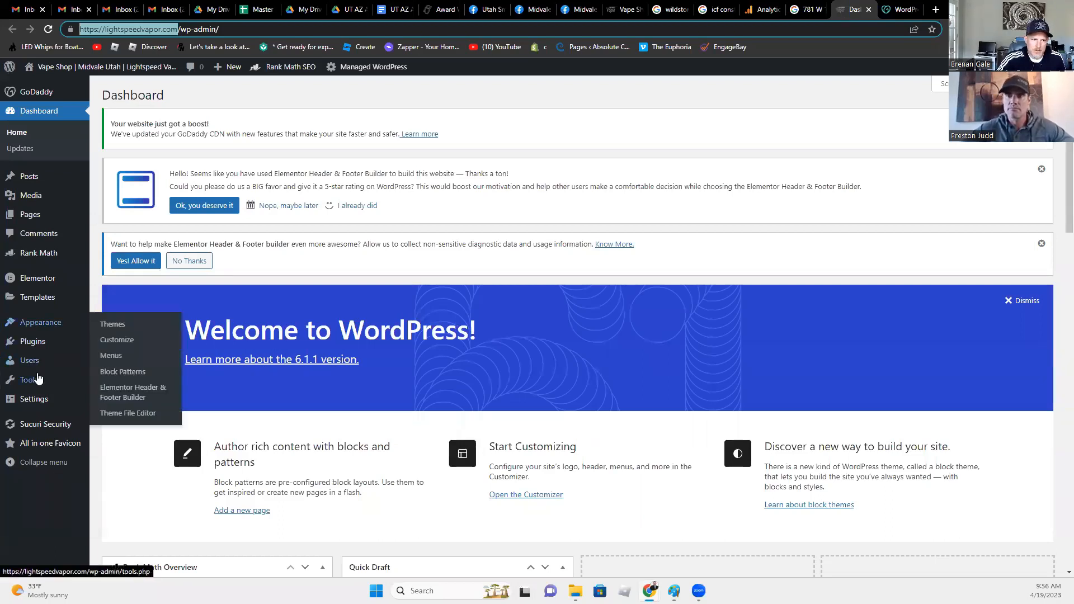
{"action": "mouse_move", "coordinate": [44, 436]}
{"action": "mouse_move", "coordinate": [42, 258]}
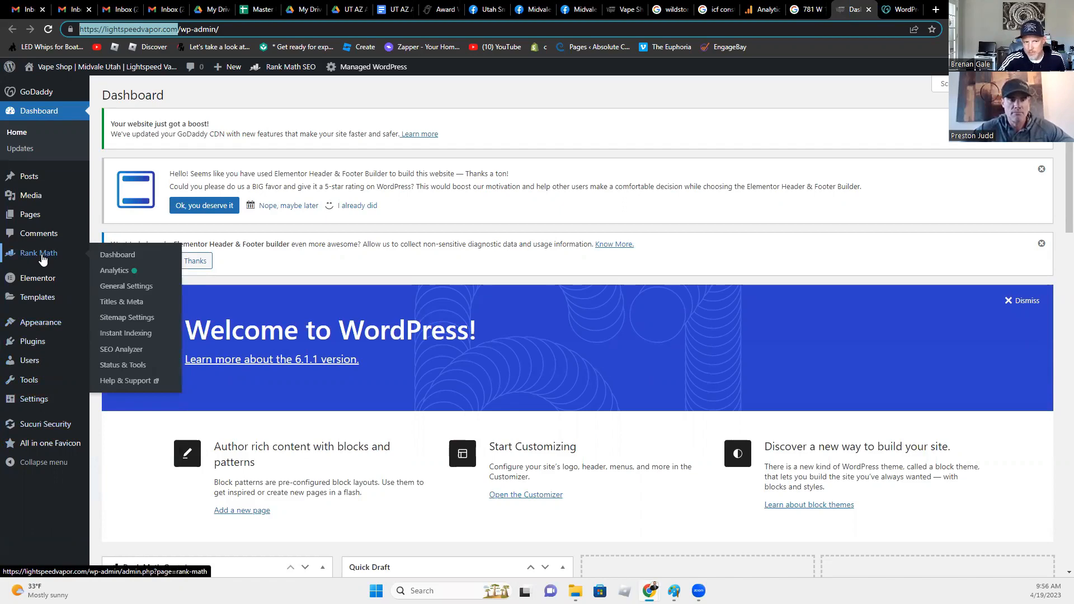
{"action": "left_click", "coordinate": [42, 259]}
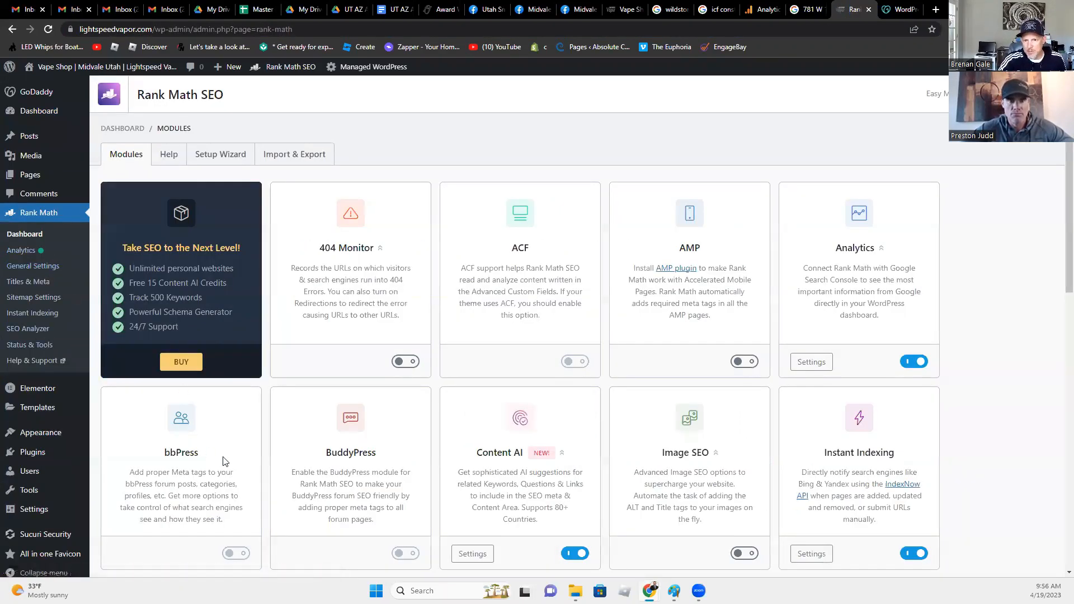
- Search for 'google' on the Plugins > Add New page
{"action": "mouse_move", "coordinate": [34, 457]}
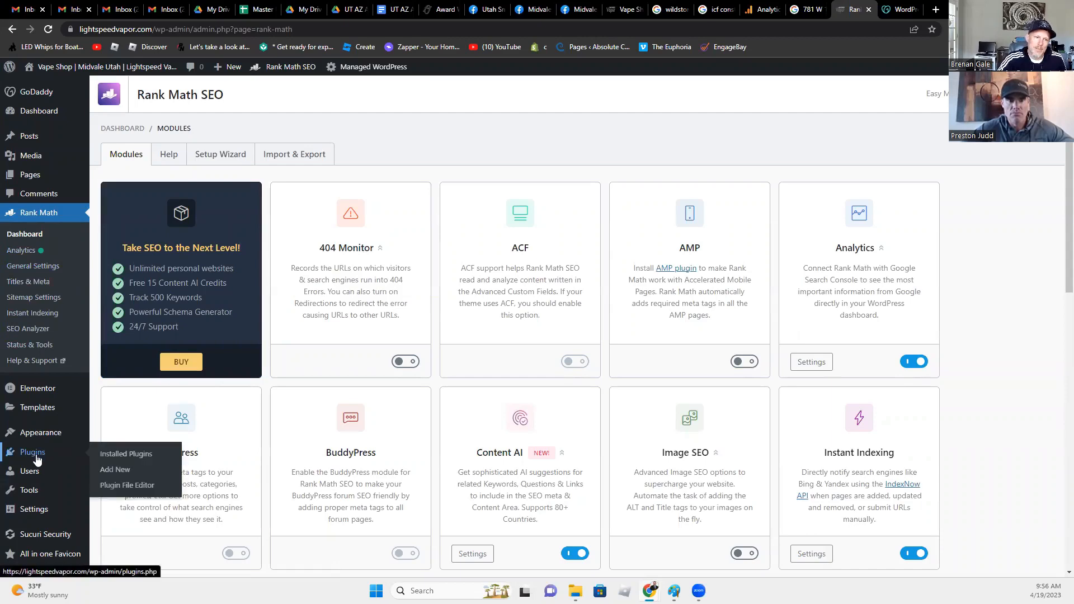
{"action": "left_click", "coordinate": [108, 457]}
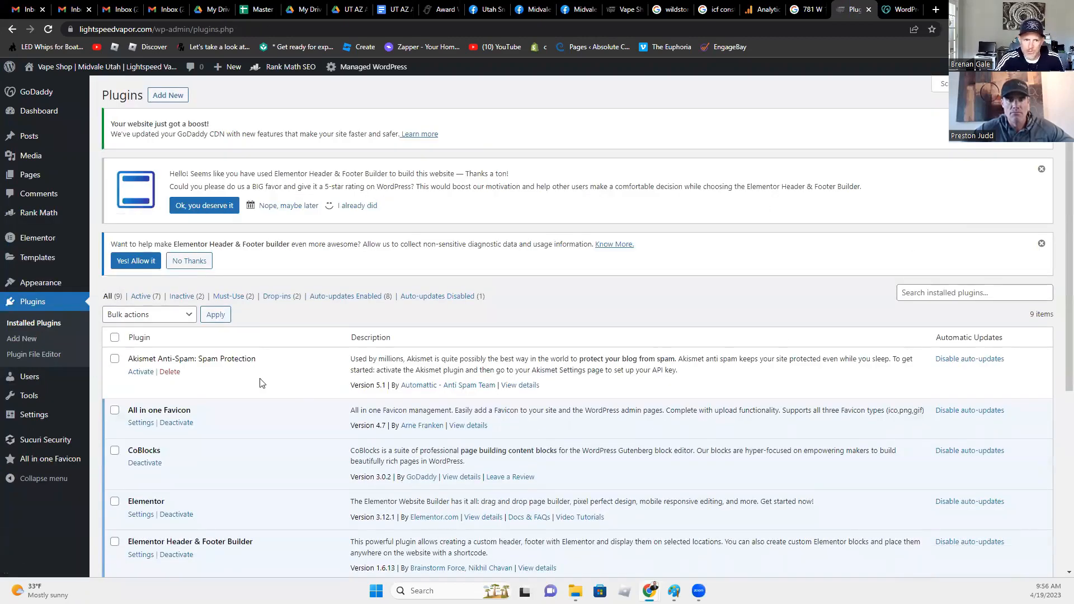
{"action": "left_click", "coordinate": [28, 342]}
{"action": "left_click", "coordinate": [918, 301]}
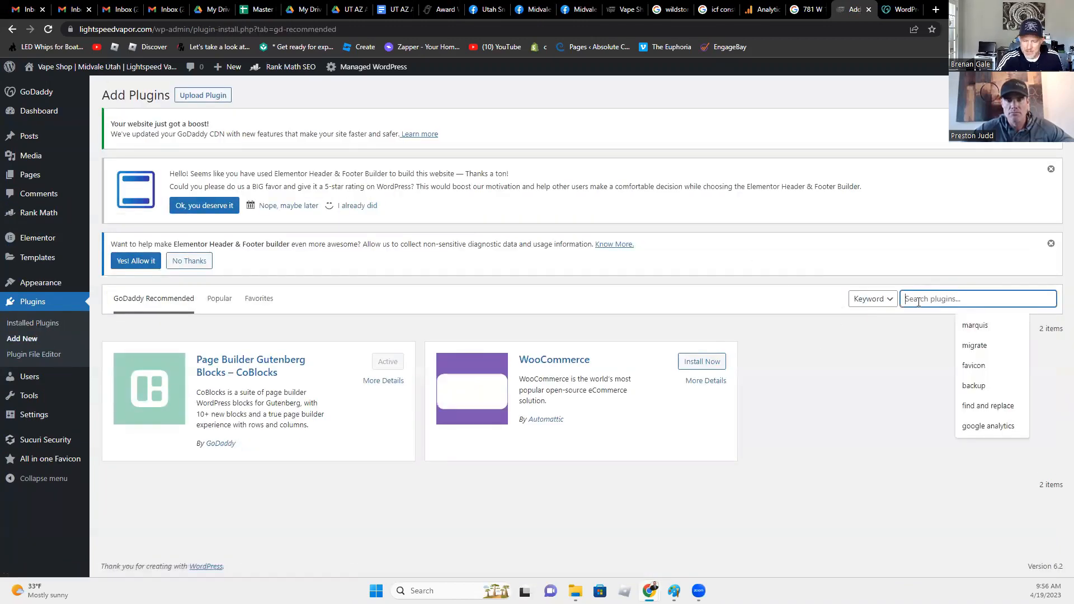
{"action": "type", "text": "google"}
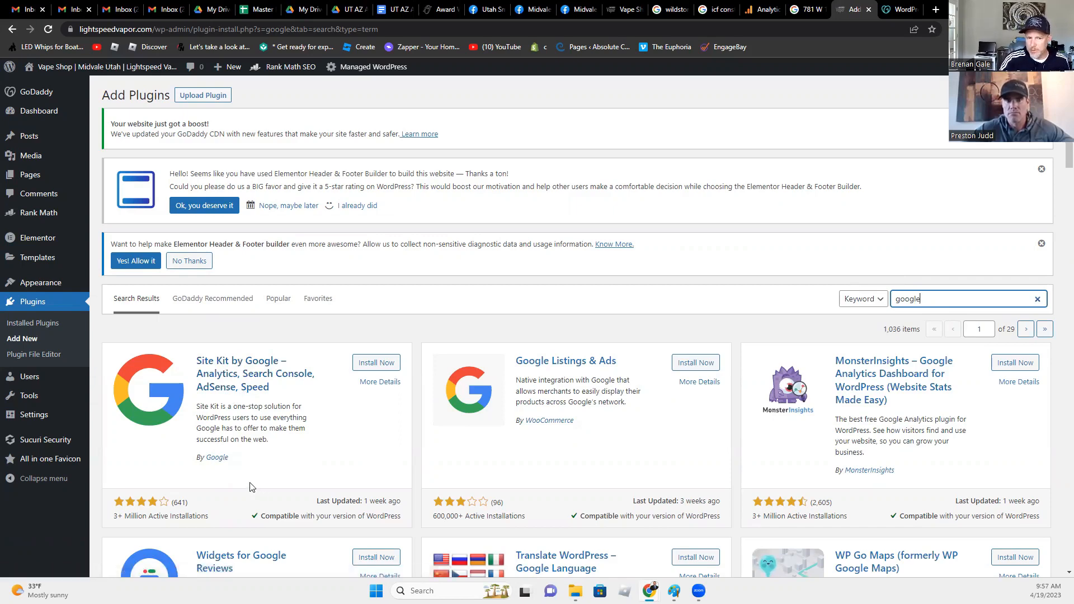
- Return to the Rank Math modules overview and confirm the Analytics module is on
{"action": "left_click", "coordinate": [35, 213]}
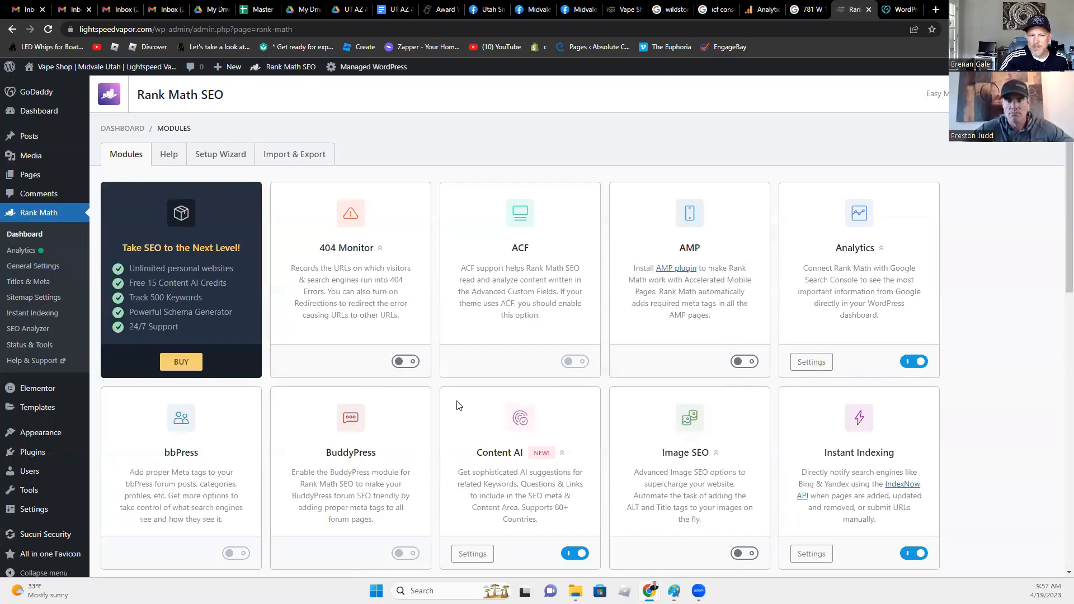
{"action": "scroll", "coordinate": [416, 457], "scroll_direction": "down", "scroll_amount": 7}
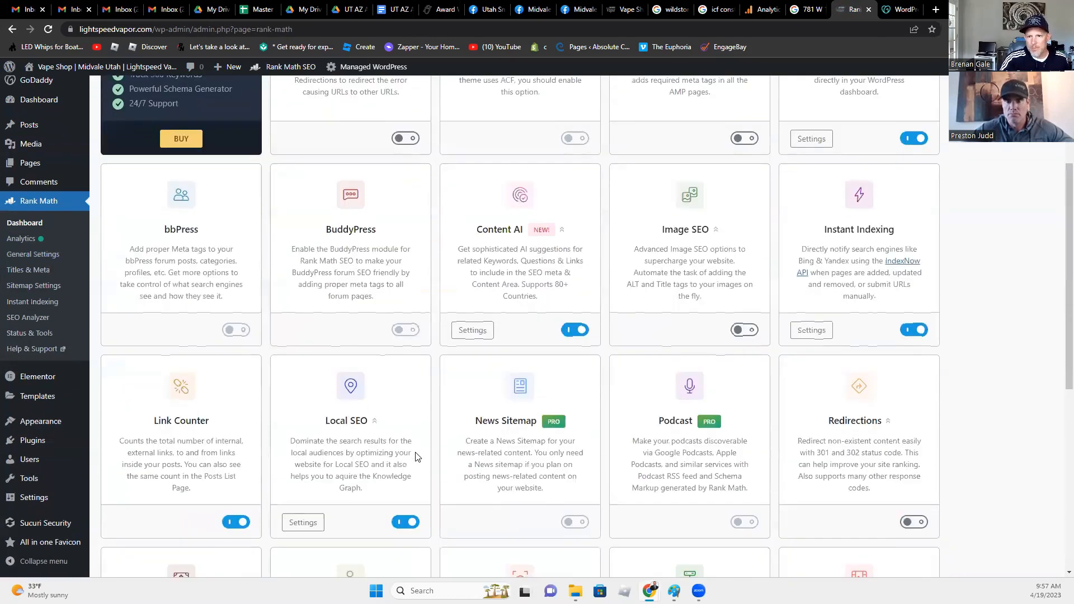
{"action": "scroll", "coordinate": [416, 457], "scroll_direction": "down", "scroll_amount": 2}
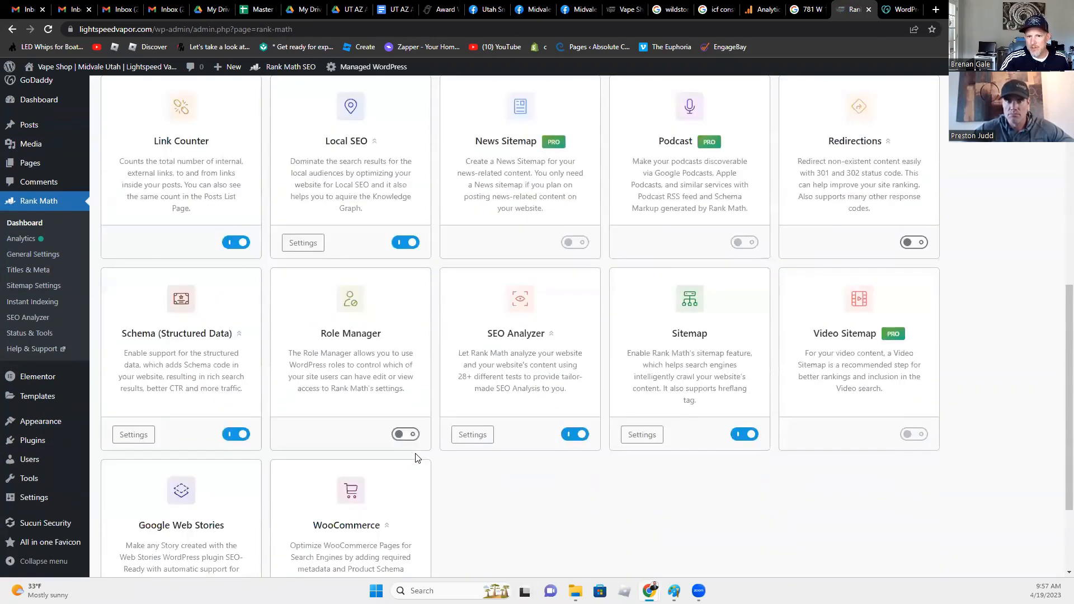
{"action": "scroll", "coordinate": [416, 461], "scroll_direction": "up", "scroll_amount": 8}
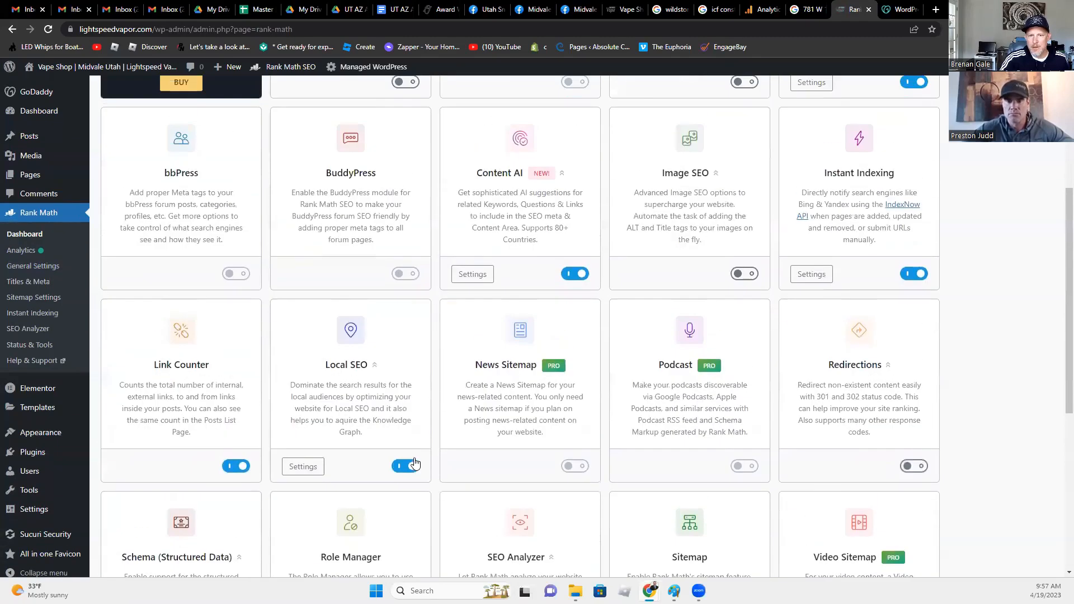
{"action": "scroll", "coordinate": [415, 462], "scroll_direction": "up", "scroll_amount": 1}
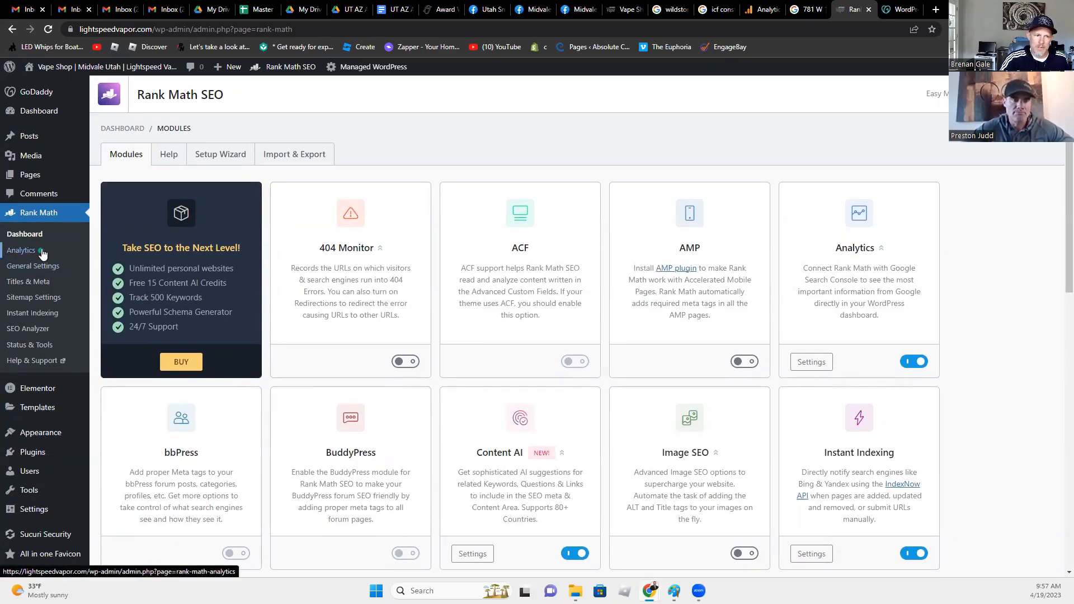
- Open the Analytics module settings and enable Install analytics code
{"action": "left_click", "coordinate": [811, 363]}
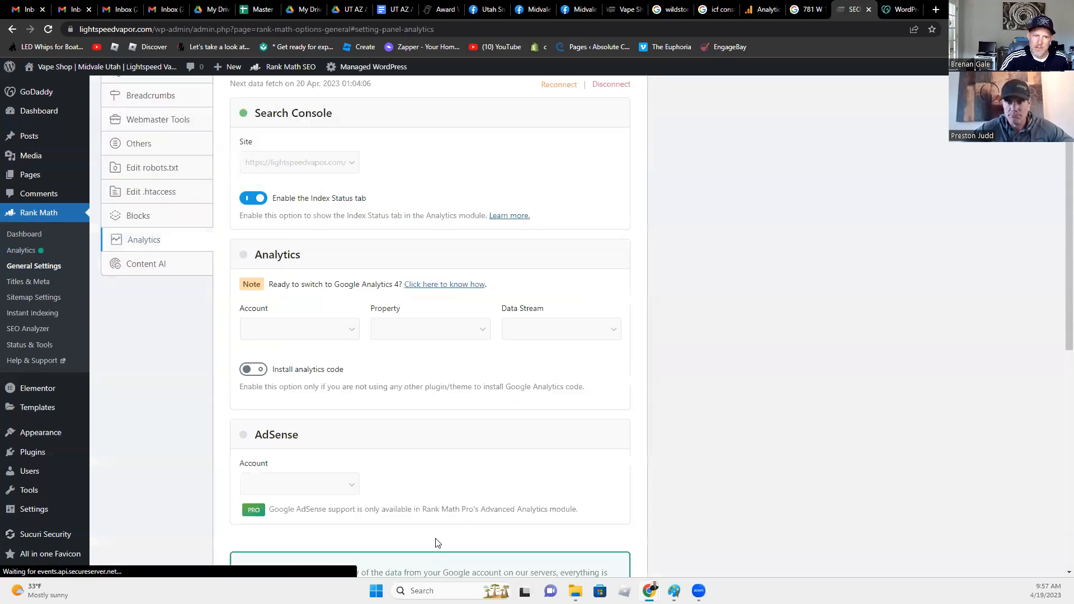
{"action": "scroll", "coordinate": [428, 512], "scroll_direction": "up", "scroll_amount": 4}
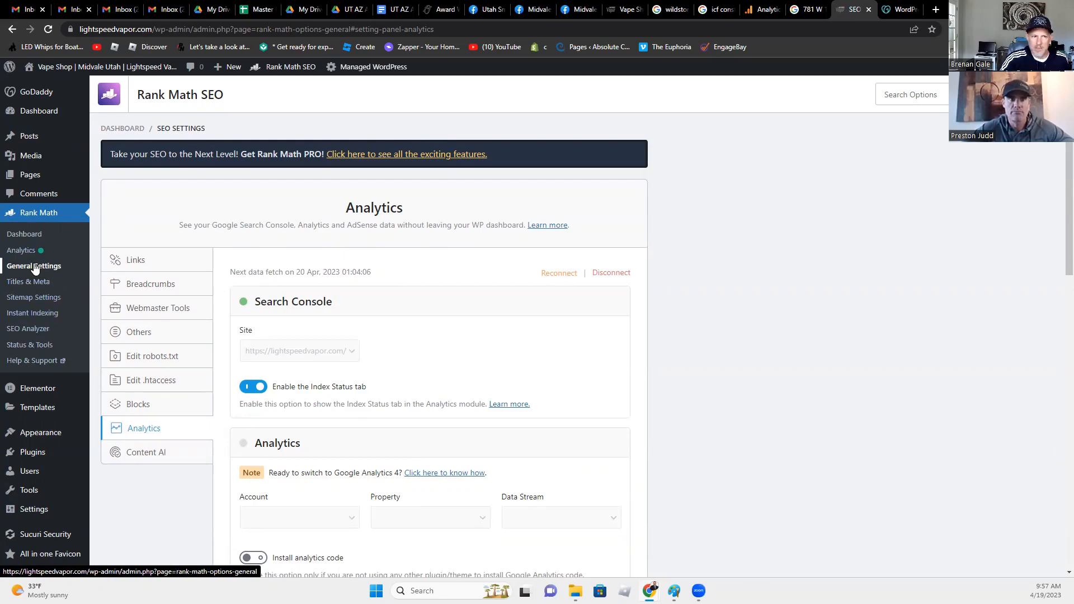
{"action": "left_click", "coordinate": [24, 234]}
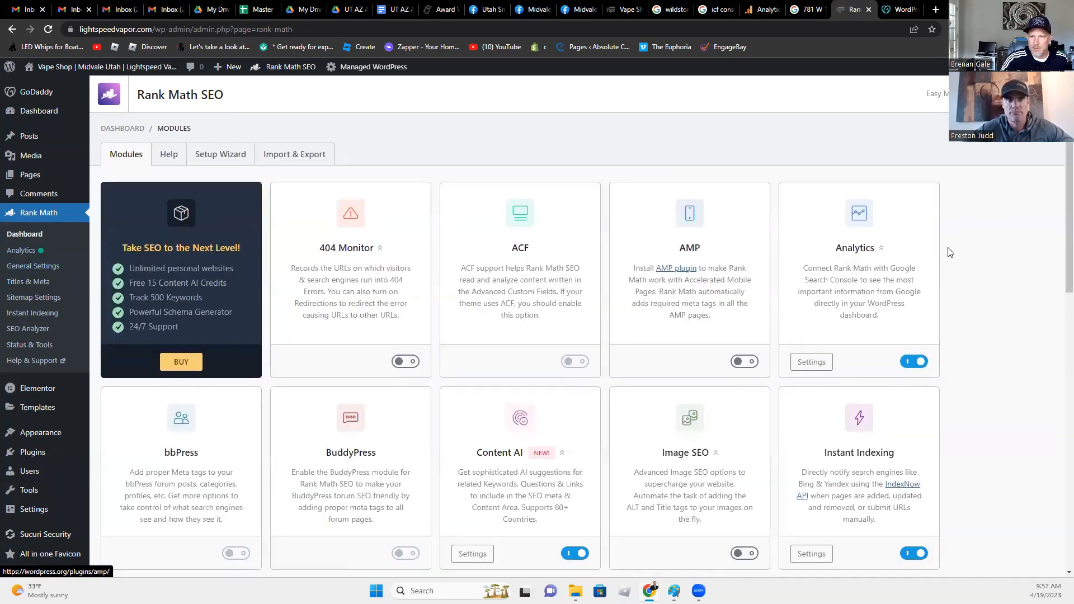
{"action": "left_click", "coordinate": [811, 362]}
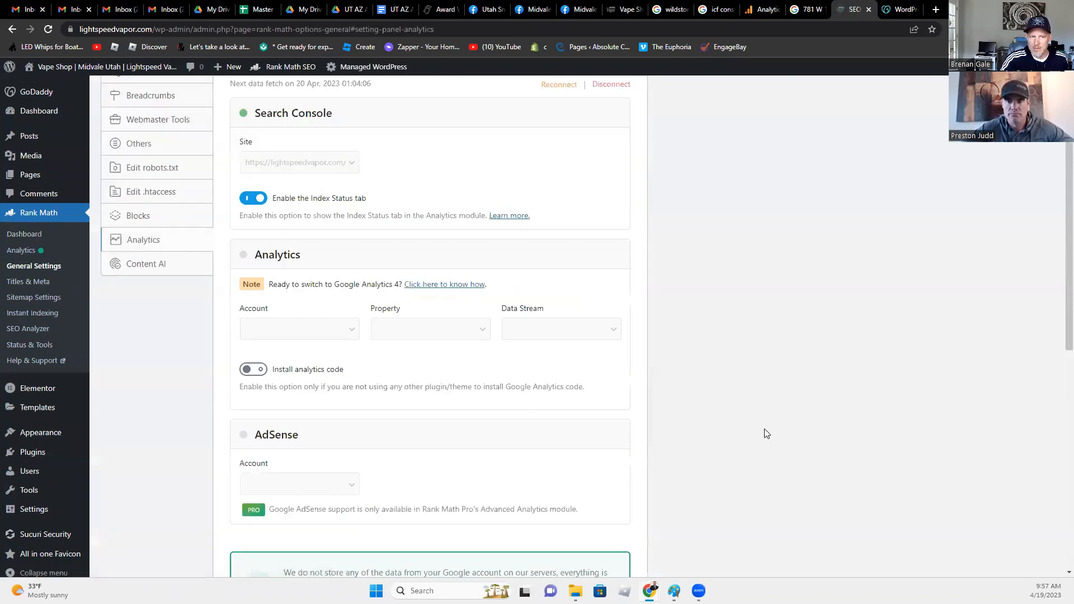
{"action": "scroll", "coordinate": [302, 296], "scroll_direction": "up", "scroll_amount": 2}
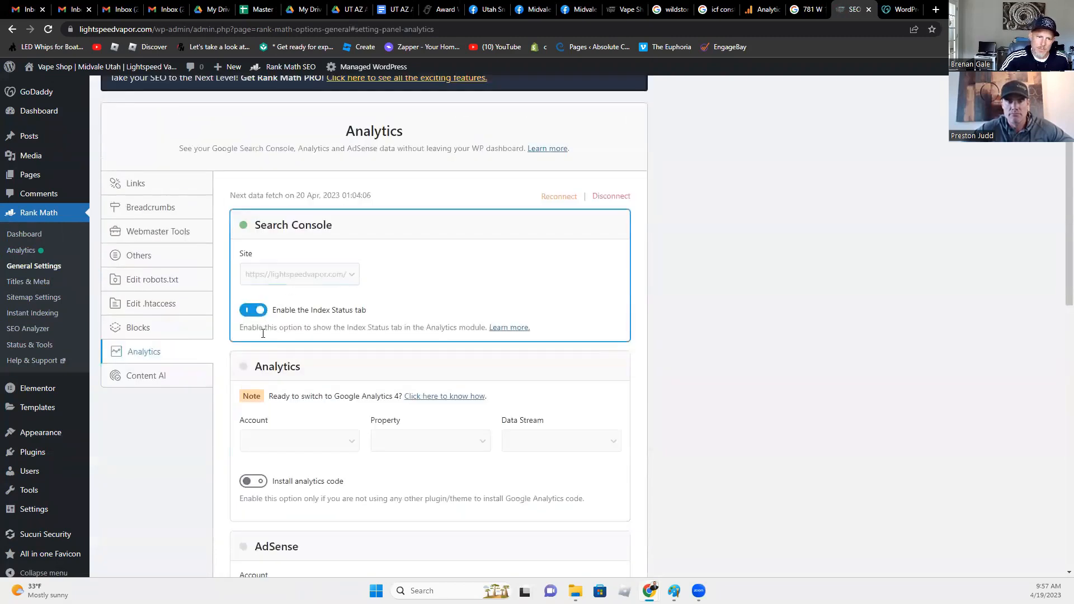
{"action": "left_click", "coordinate": [254, 482]}
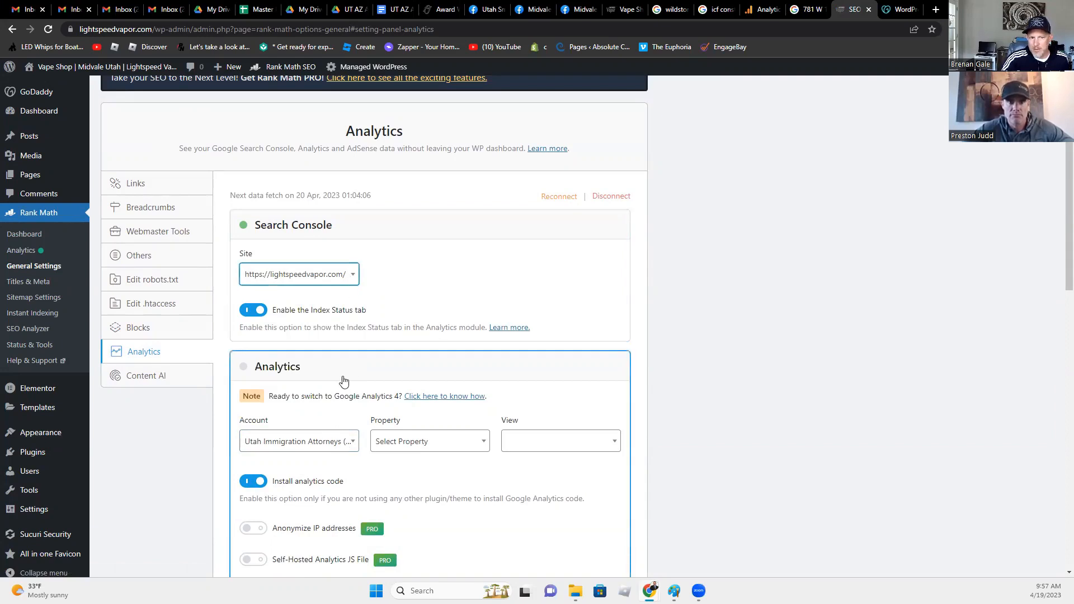
- Choose the Lightspeed Vapor account, property and data stream in Rank Math's Analytics dropdowns
{"action": "left_click", "coordinate": [323, 442]}
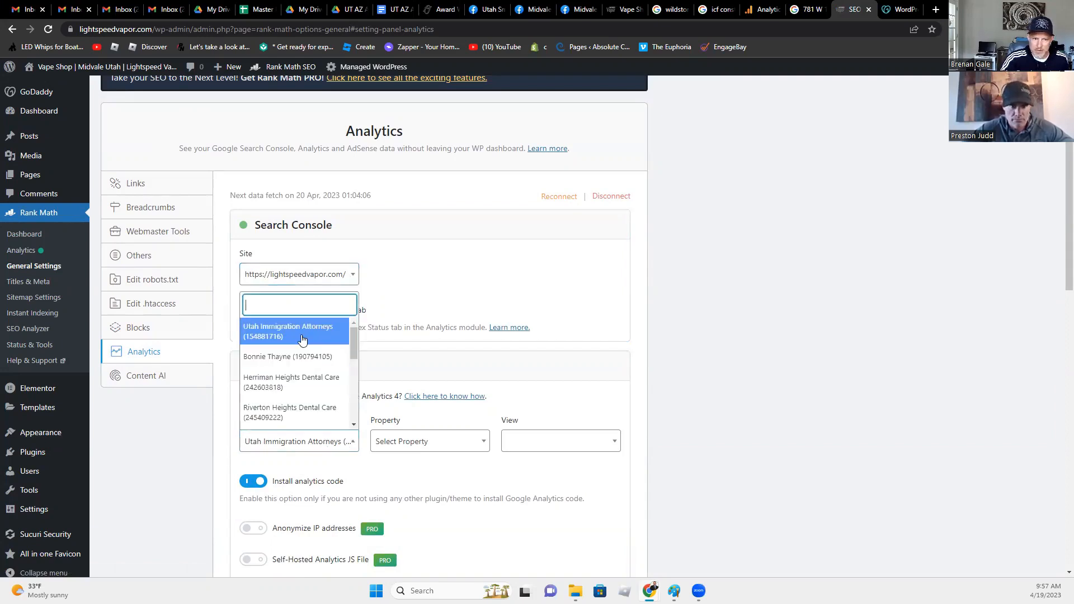
{"action": "scroll", "coordinate": [297, 389], "scroll_direction": "down", "scroll_amount": 1}
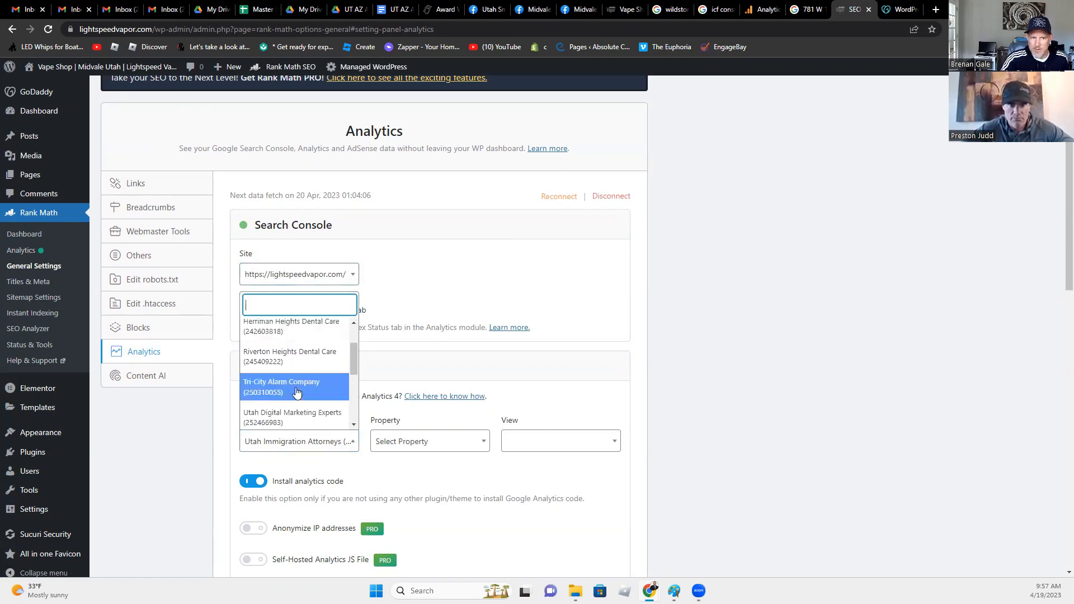
{"action": "scroll", "coordinate": [323, 383], "scroll_direction": "down", "scroll_amount": 2}
{"action": "scroll", "coordinate": [320, 382], "scroll_direction": "down", "scroll_amount": 1}
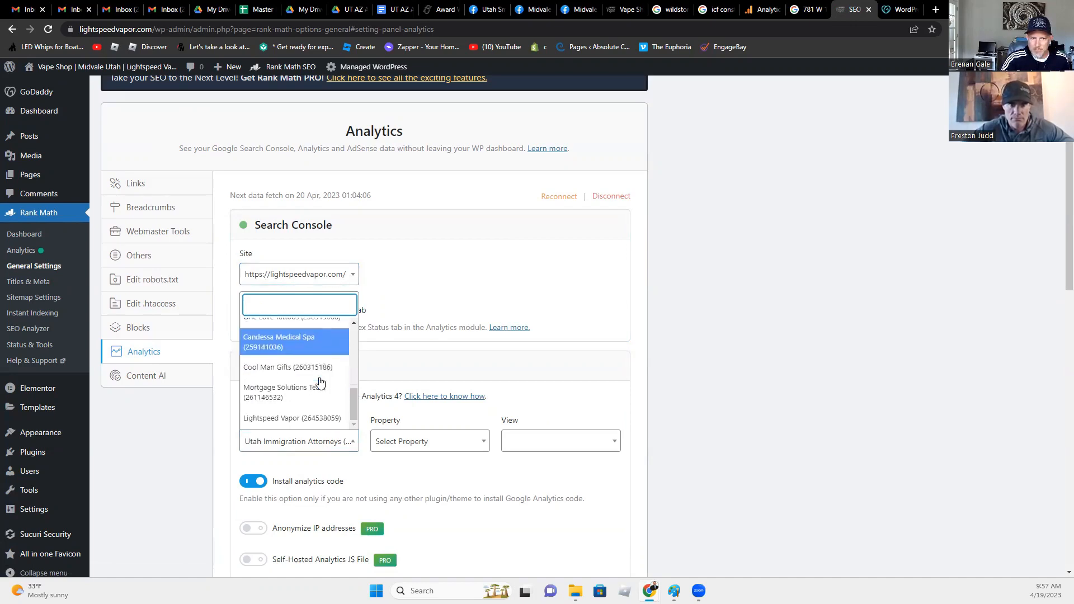
{"action": "left_click", "coordinate": [303, 417]}
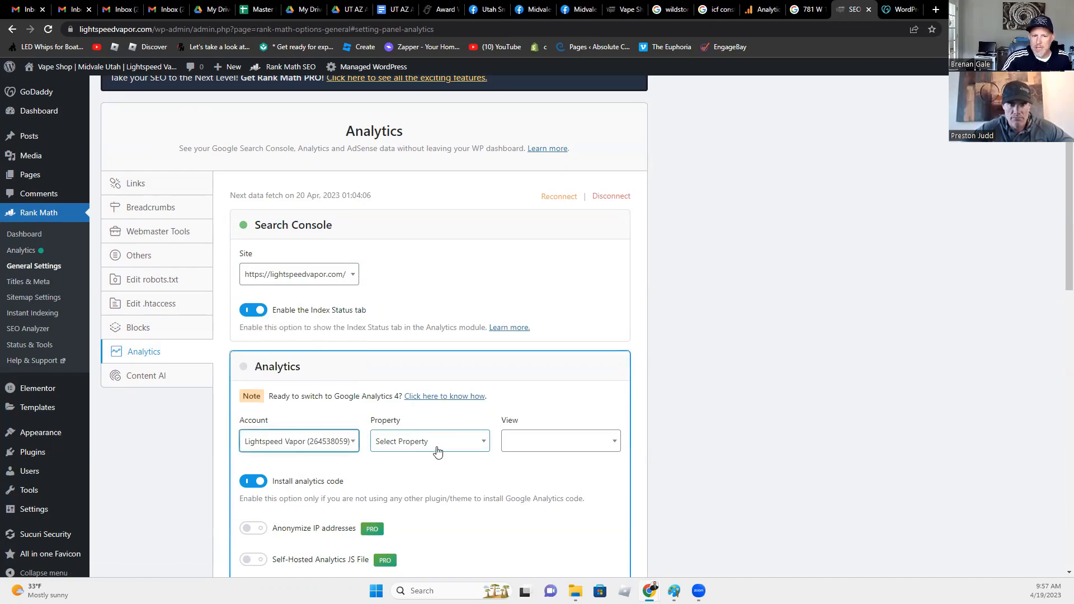
{"action": "left_click", "coordinate": [429, 443]}
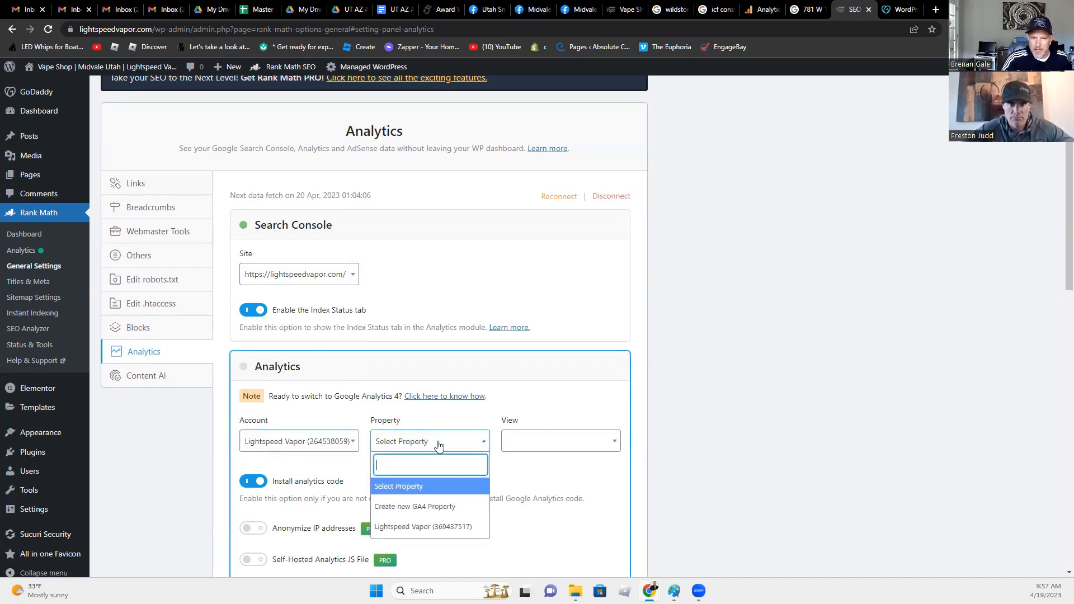
{"action": "left_click", "coordinate": [416, 527]}
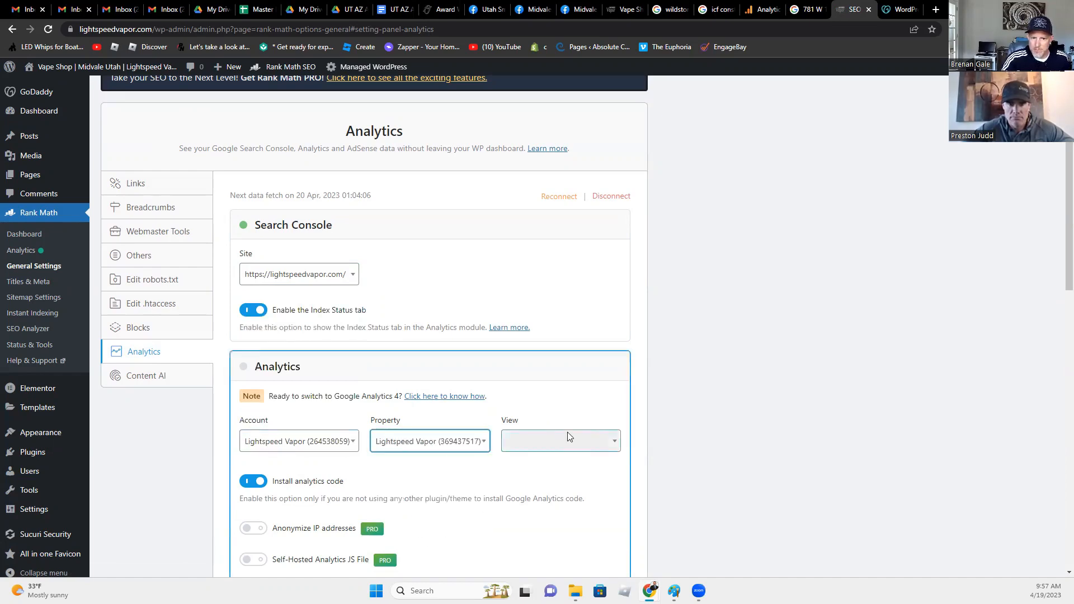
{"action": "scroll", "coordinate": [280, 404], "scroll_direction": "down", "scroll_amount": 2}
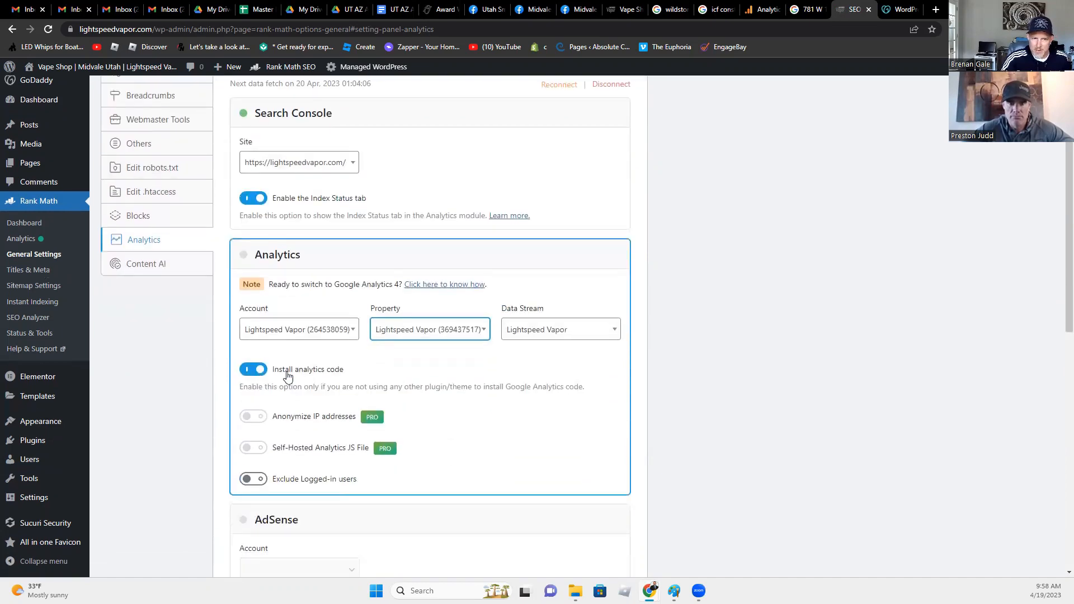
{"action": "left_click", "coordinate": [765, 9]}
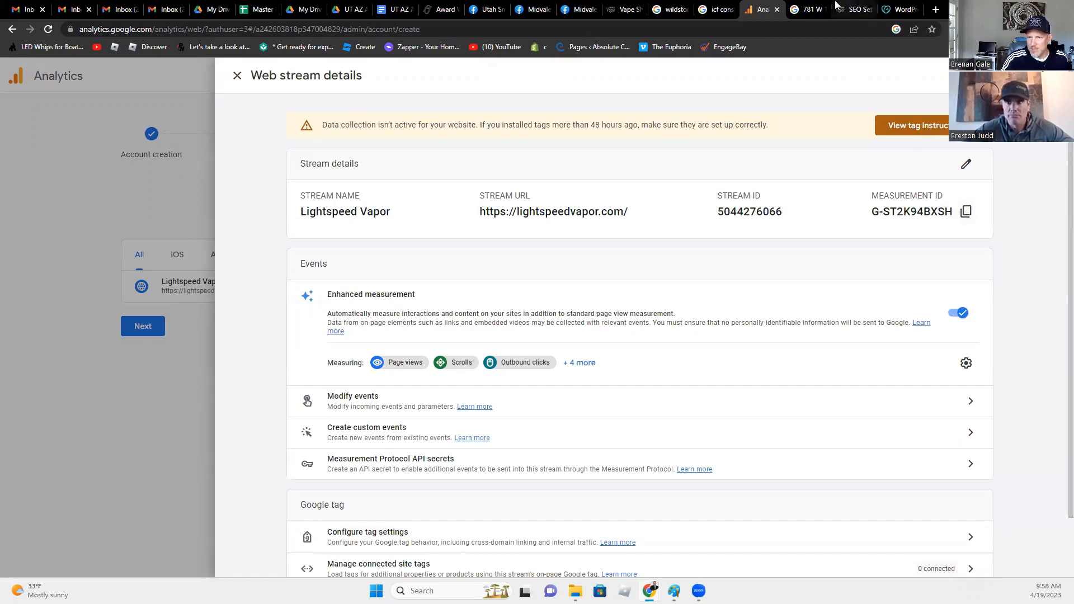
{"action": "left_click", "coordinate": [889, 9]}
{"action": "left_click", "coordinate": [862, 6]}
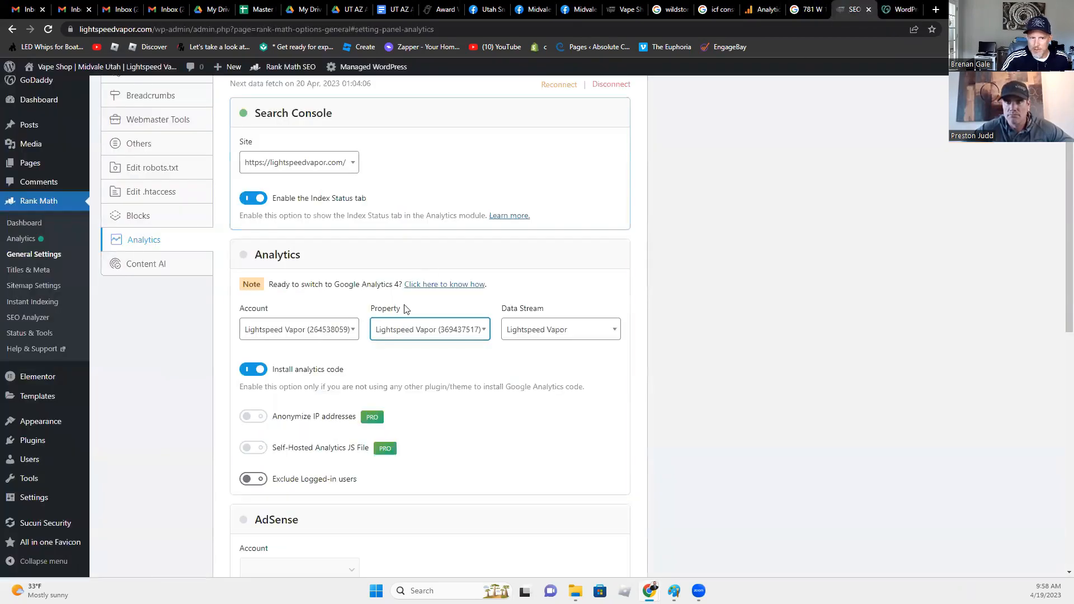
{"action": "scroll", "coordinate": [397, 331], "scroll_direction": "up", "scroll_amount": 2}
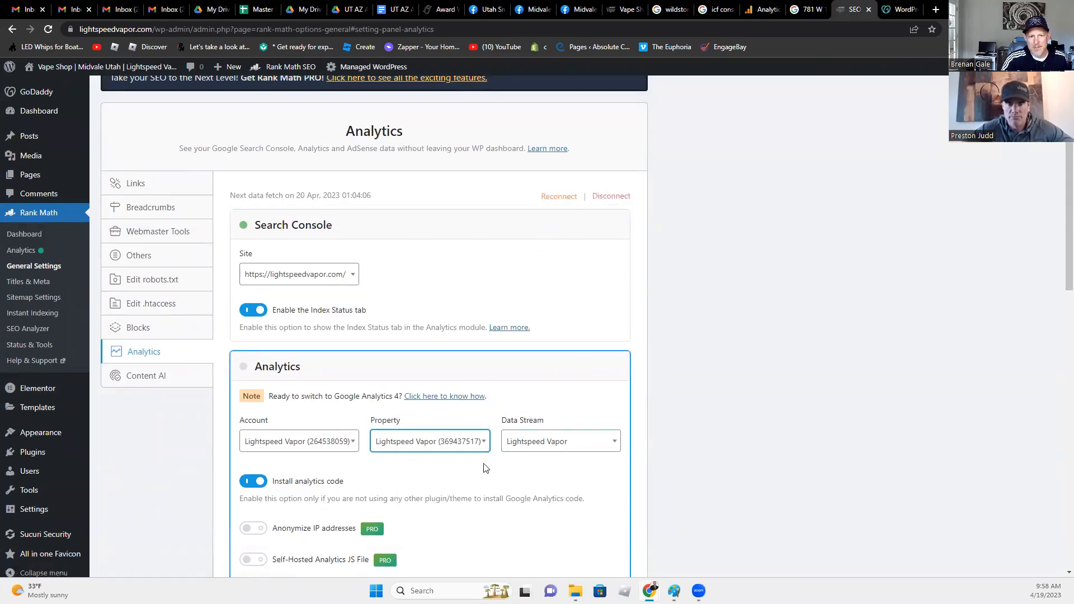
- Switch off Email Reports, leaving the 90-day database and Frontend Stats Bar unchanged
{"action": "scroll", "coordinate": [486, 470], "scroll_direction": "down", "scroll_amount": 3}
{"action": "scroll", "coordinate": [482, 476], "scroll_direction": "up", "scroll_amount": 1}
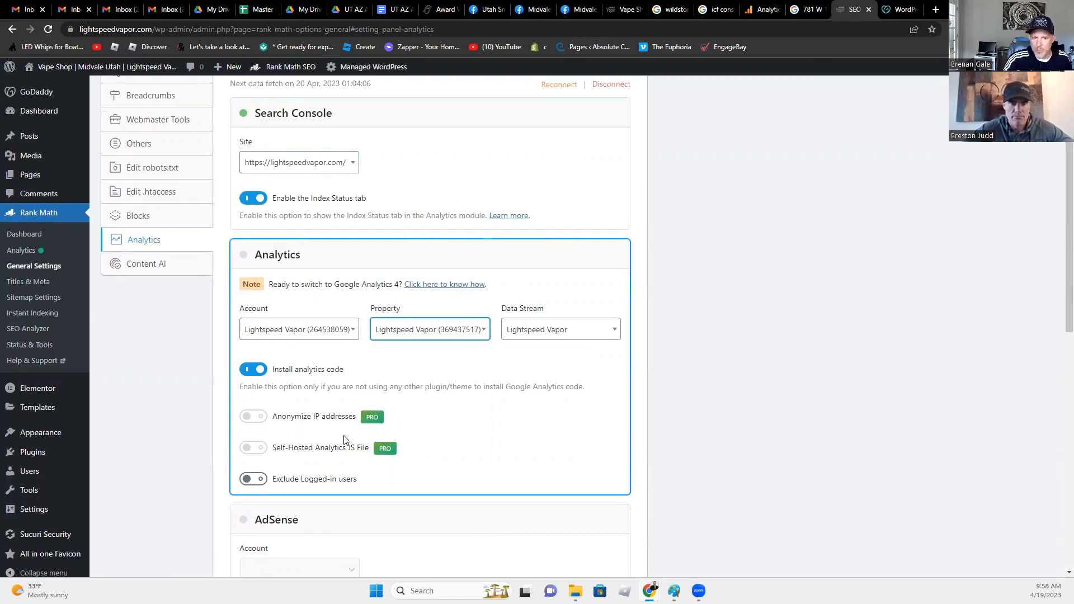
{"action": "scroll", "coordinate": [347, 441], "scroll_direction": "down", "scroll_amount": 7}
{"action": "scroll", "coordinate": [325, 476], "scroll_direction": "down", "scroll_amount": 4}
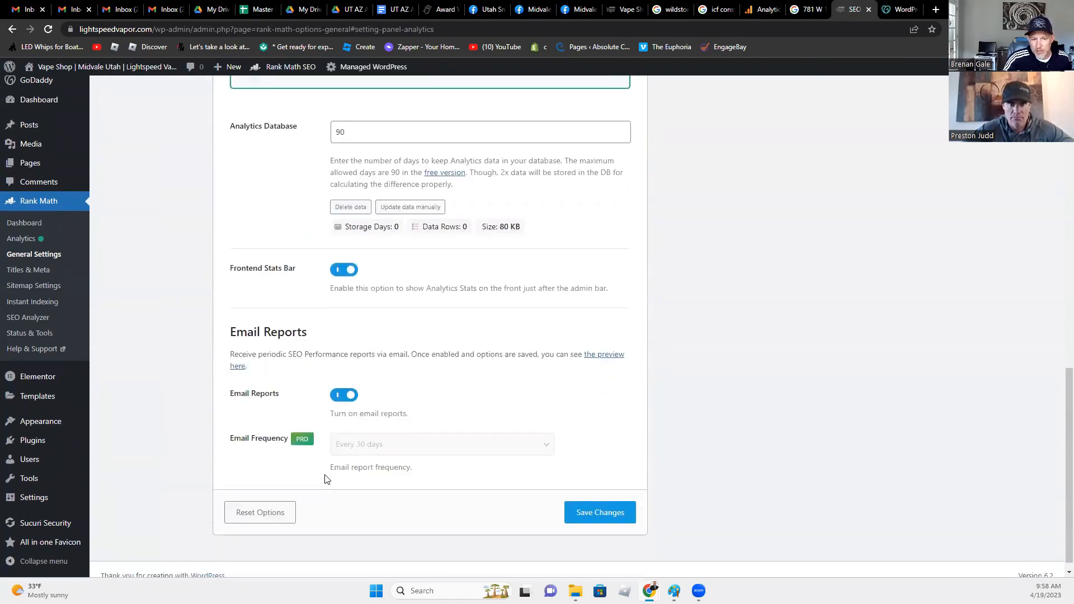
{"action": "scroll", "coordinate": [328, 478], "scroll_direction": "up", "scroll_amount": 3}
{"action": "scroll", "coordinate": [328, 478], "scroll_direction": "up", "scroll_amount": 2}
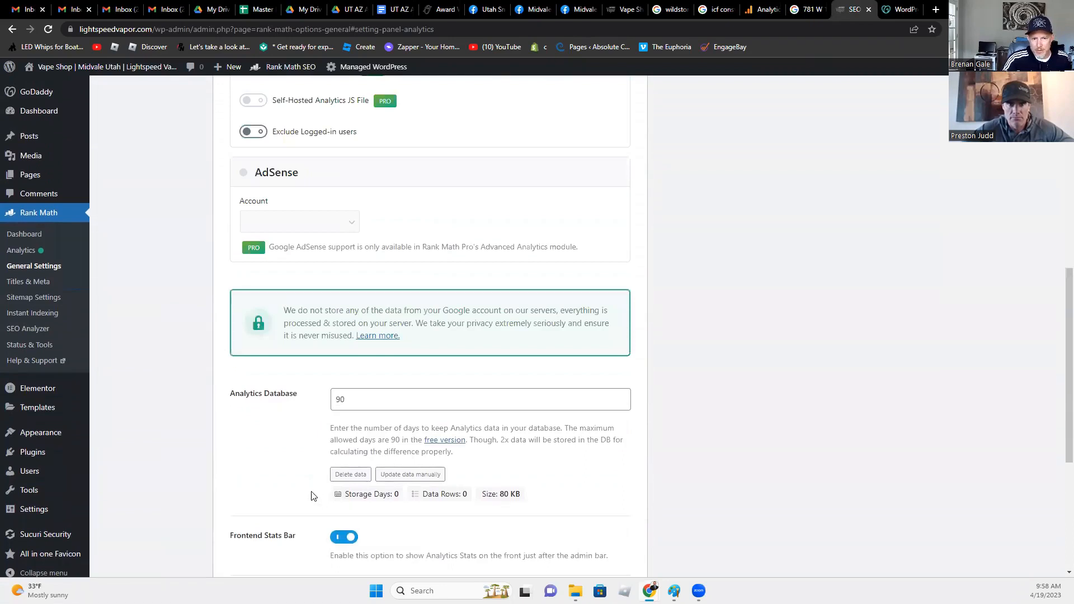
{"action": "scroll", "coordinate": [311, 496], "scroll_direction": "down", "scroll_amount": 5}
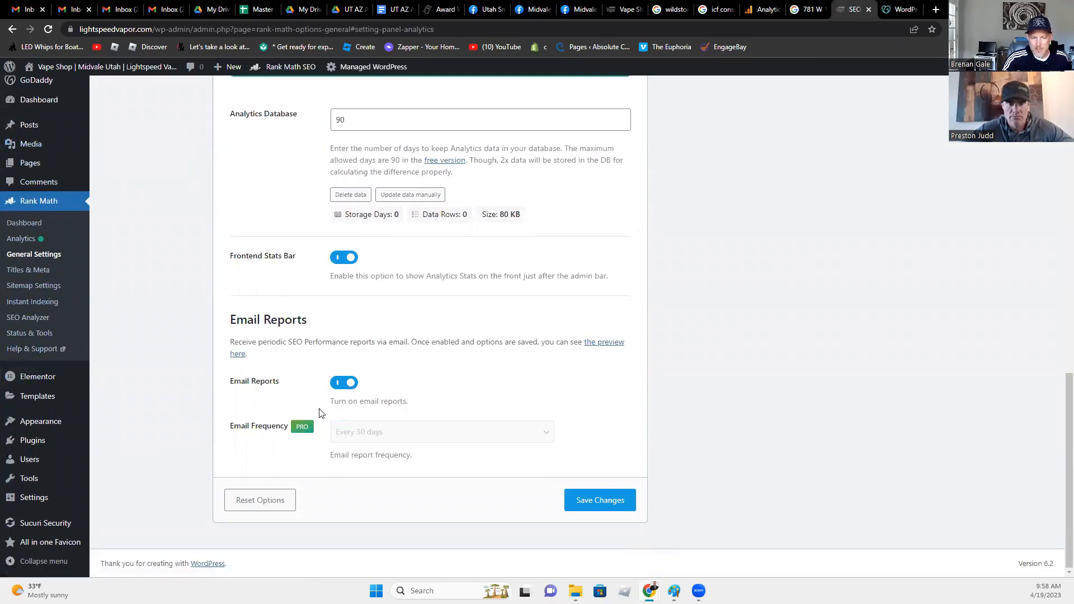
{"action": "left_click", "coordinate": [345, 385]}
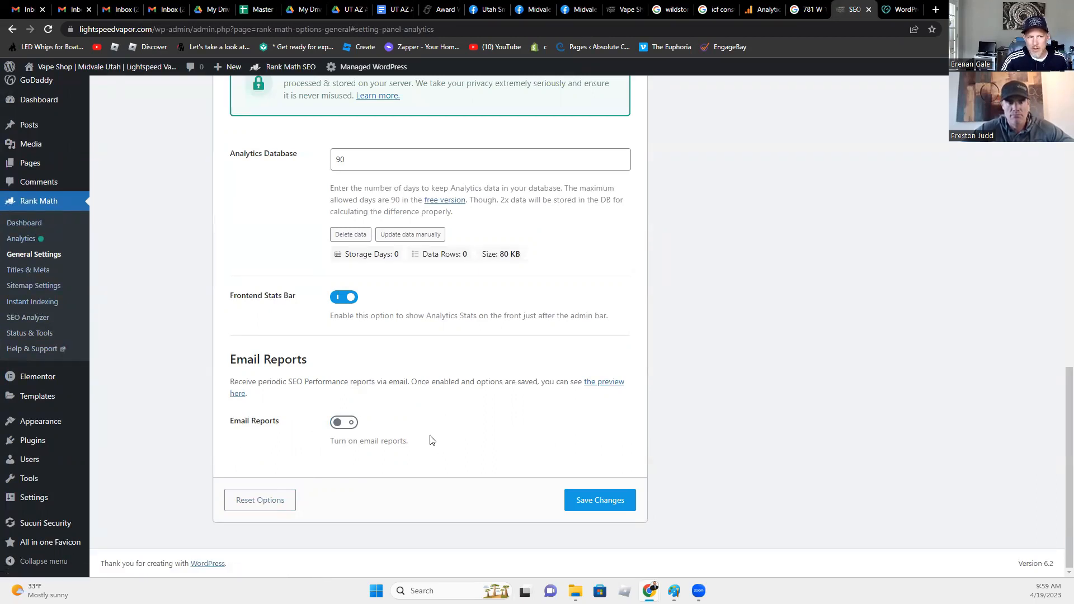
{"action": "scroll", "coordinate": [433, 469], "scroll_direction": "up", "scroll_amount": 4}
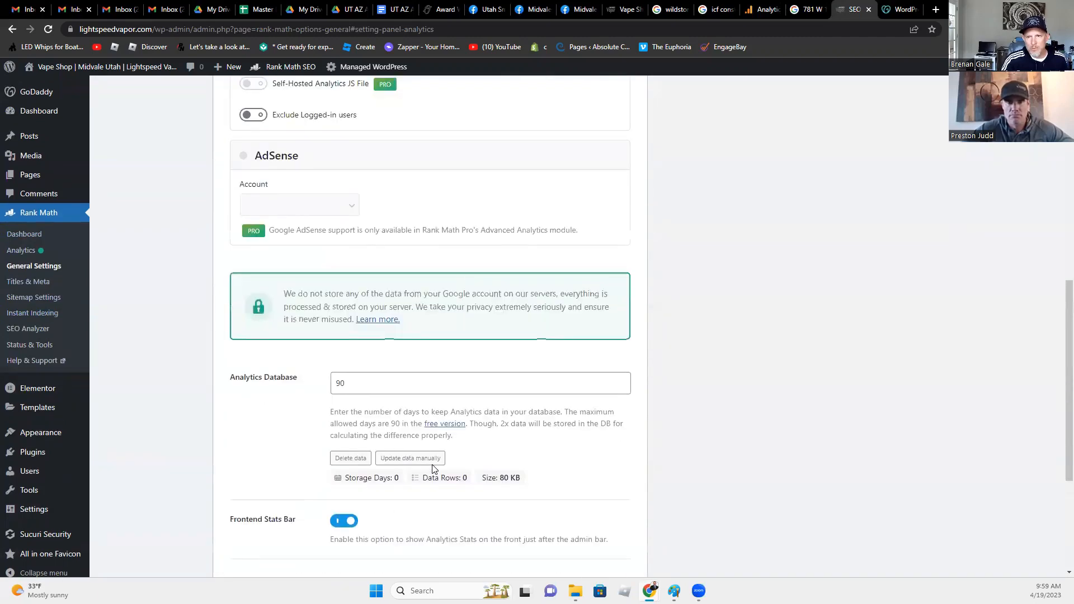
{"action": "scroll", "coordinate": [433, 470], "scroll_direction": "down", "scroll_amount": 3}
{"action": "scroll", "coordinate": [433, 470], "scroll_direction": "down", "scroll_amount": 1}
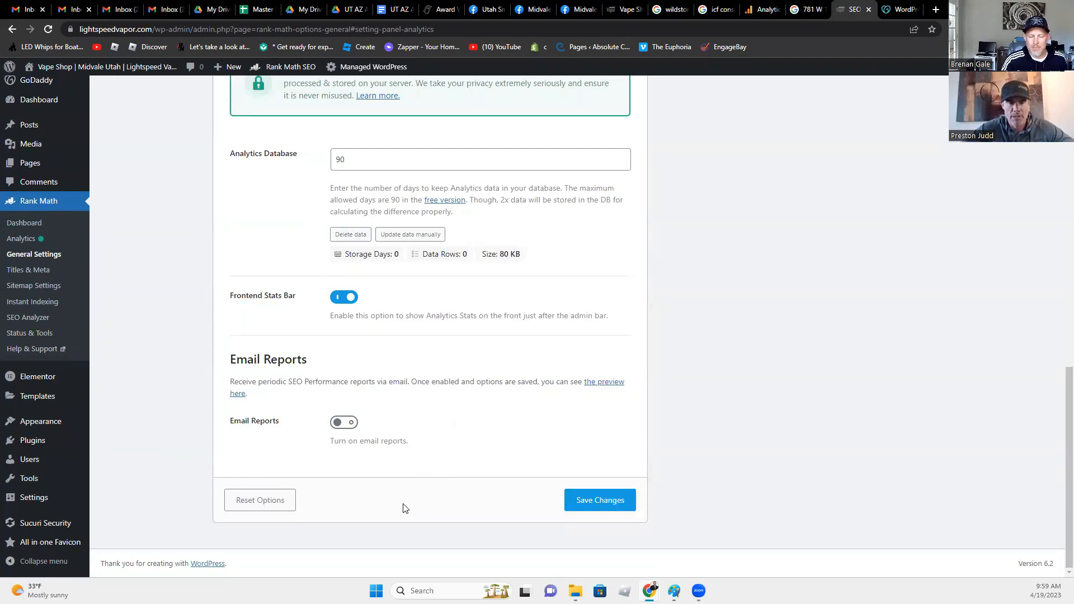
- Save the Rank Math settings, load lightspeedvapor.com in a new tab, then return to Analytics
{"action": "left_click", "coordinate": [615, 499]}
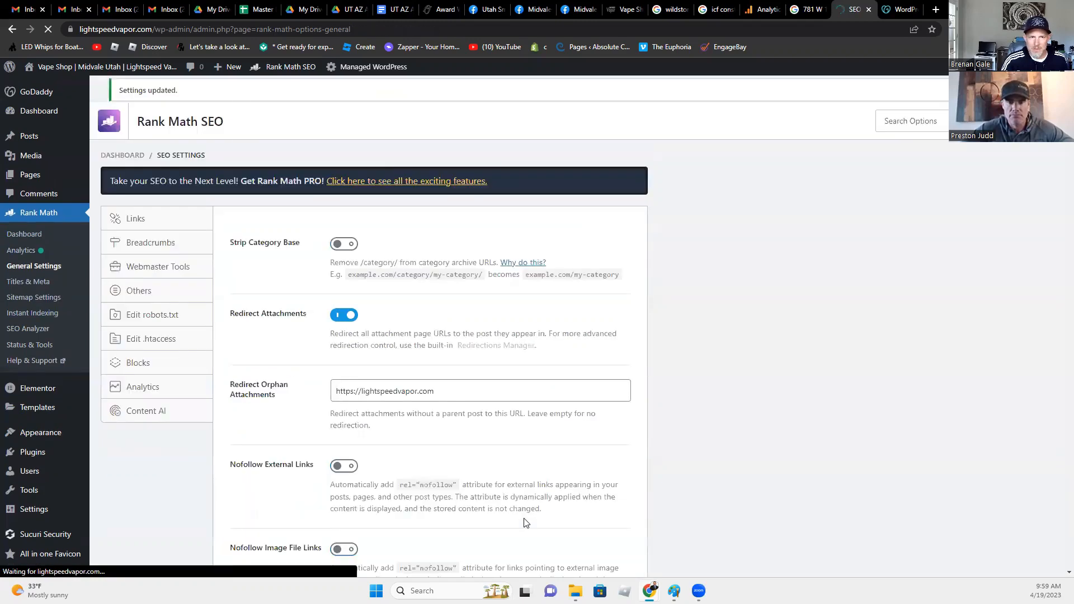
{"action": "left_click_drag", "start_coordinate": [79, 29], "coordinate": [178, 30]}
{"action": "left_click", "coordinate": [935, 9]}
{"action": "key", "text": "ctrl+v"}
{"action": "key", "text": "Return"}
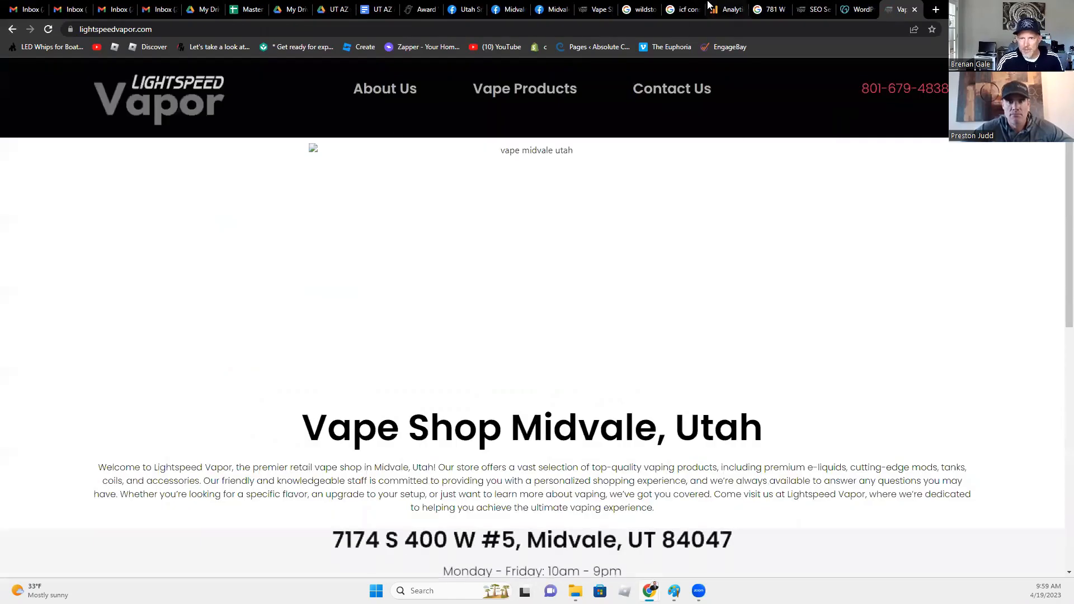
{"action": "left_click", "coordinate": [727, 10]}
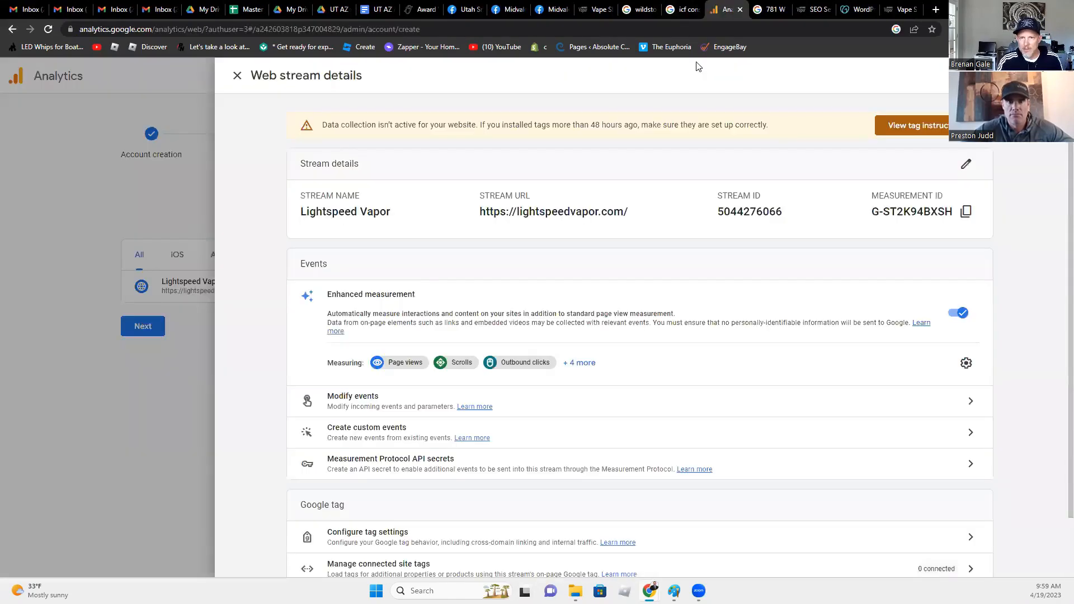
- Close the web stream details, finish setup to Home, and open the Realtime overview under Reports
{"action": "left_click", "coordinate": [160, 219]}
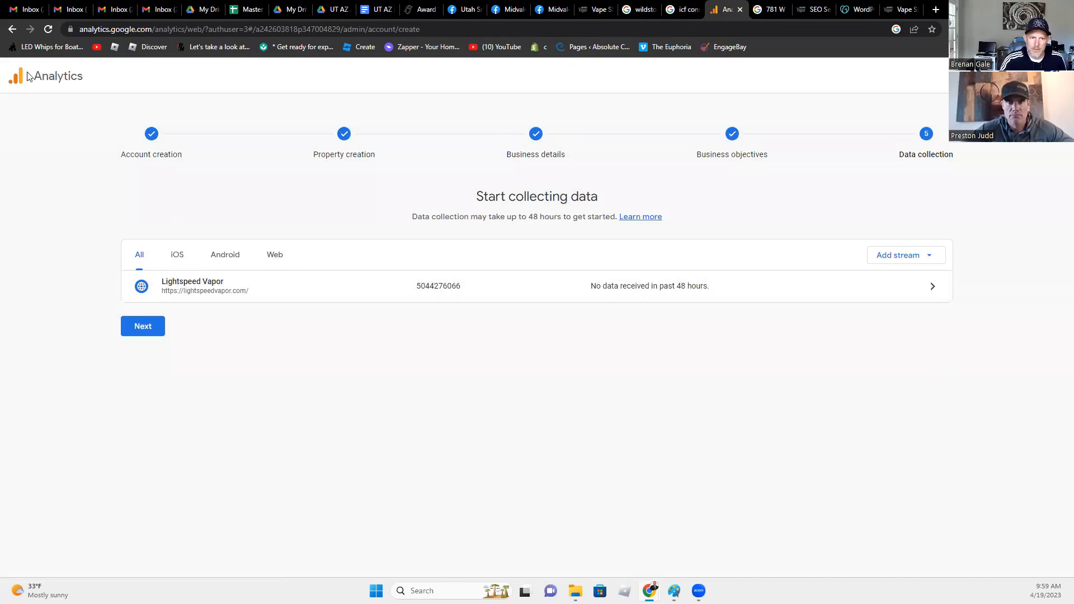
{"action": "left_click", "coordinate": [142, 326]}
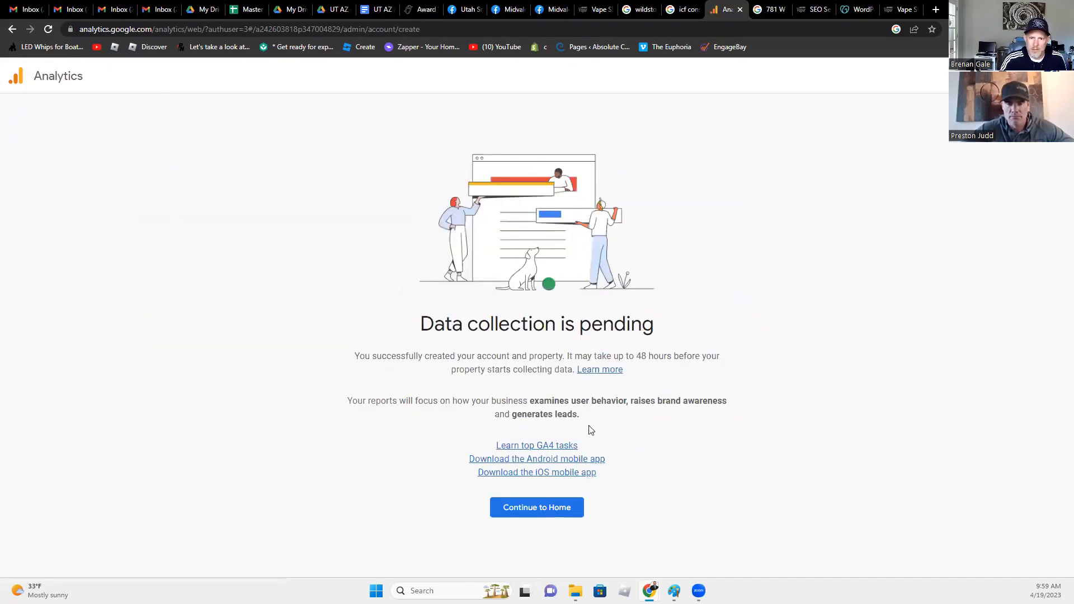
{"action": "left_click", "coordinate": [553, 509]}
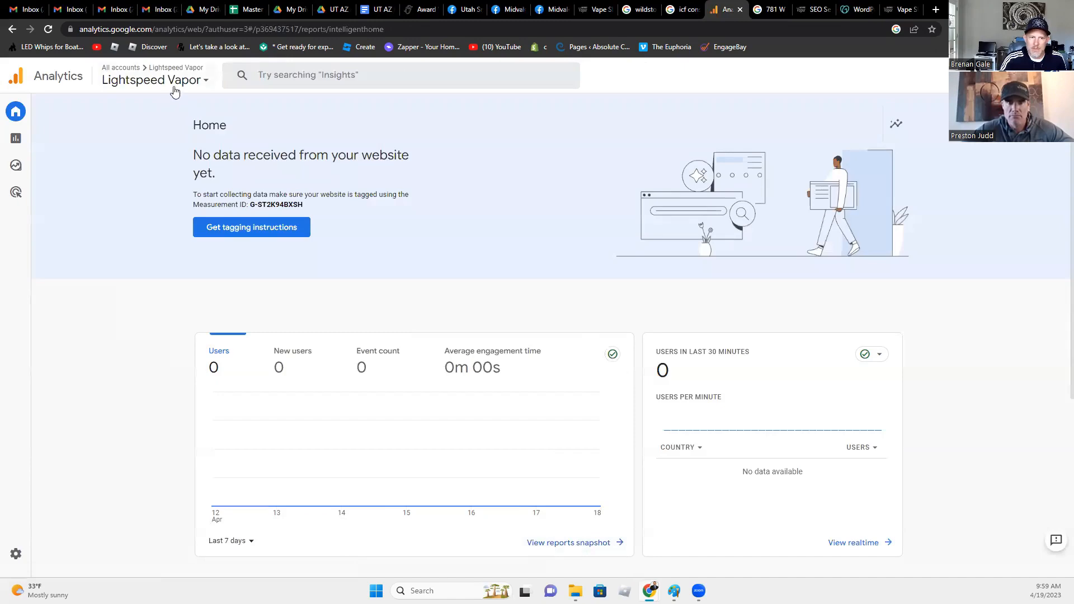
{"action": "left_click", "coordinate": [36, 145]}
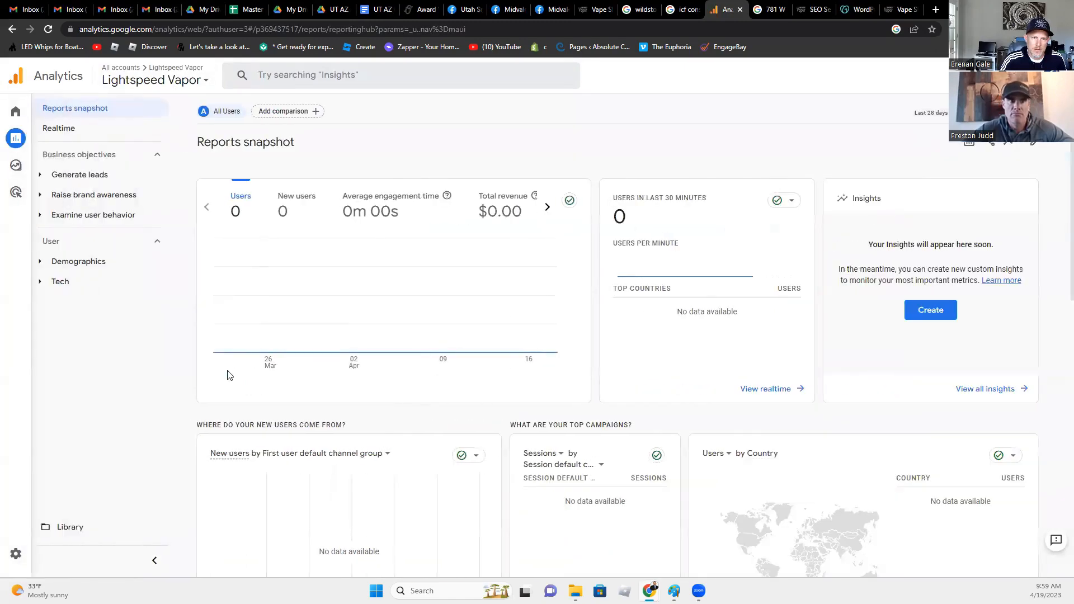
{"action": "left_click", "coordinate": [66, 132]}
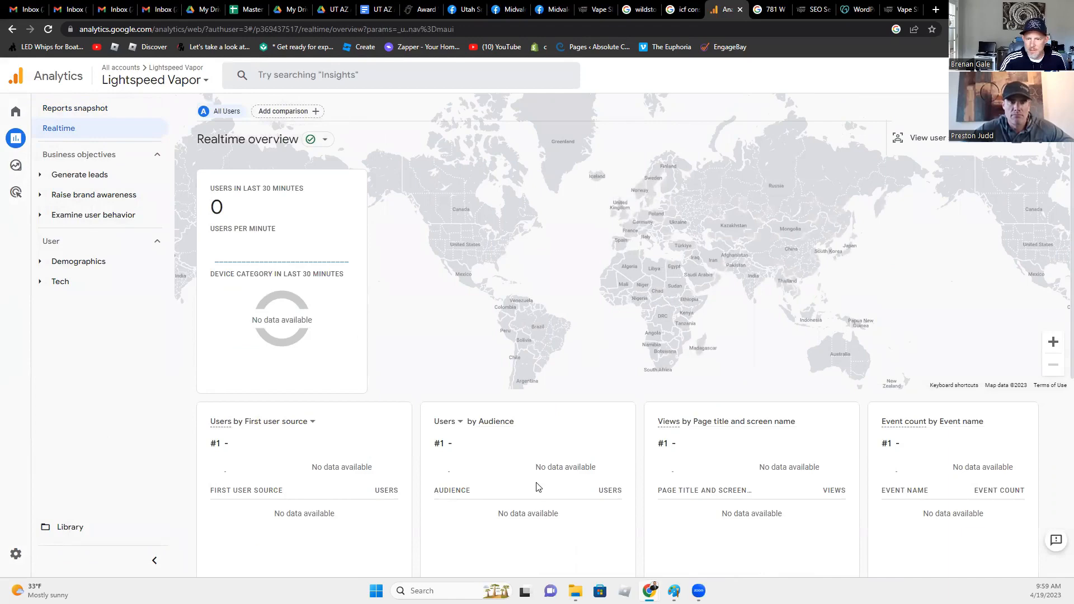
- Reload the lightspeedvapor.com home page to register a visit, then recheck the Realtime overview
{"action": "left_click", "coordinate": [899, 9]}
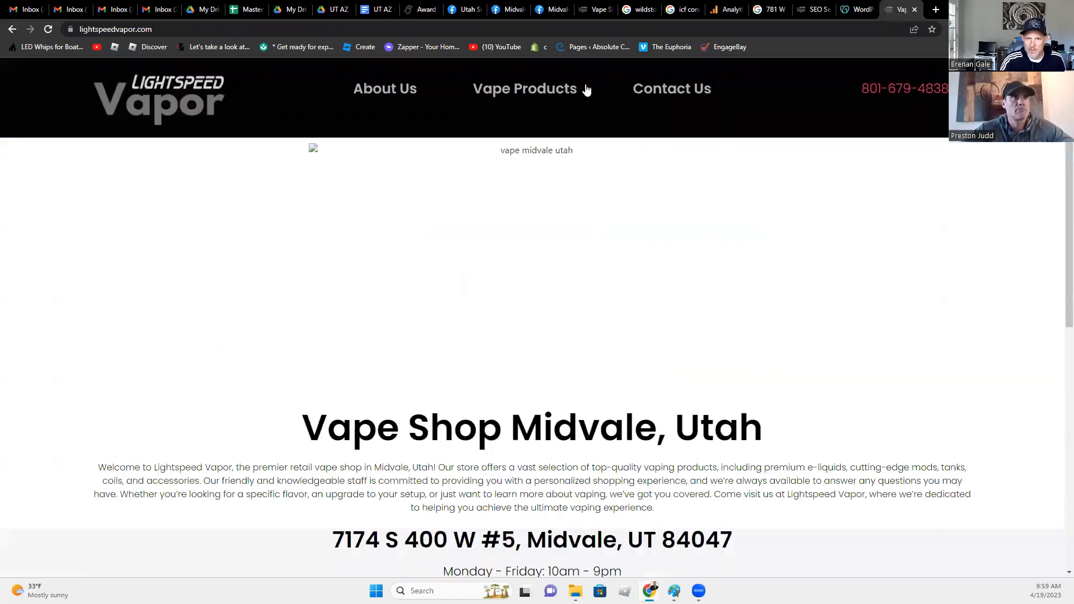
{"action": "left_click", "coordinate": [48, 30]}
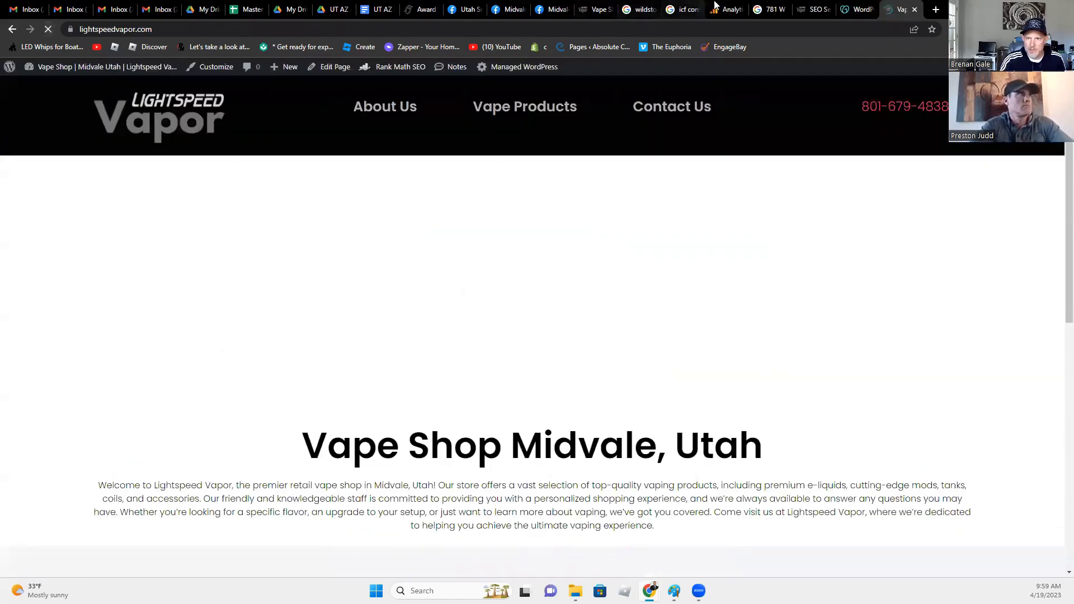
{"action": "left_click", "coordinate": [728, 9]}
{"action": "scroll", "coordinate": [520, 454], "scroll_direction": "down", "scroll_amount": 4}
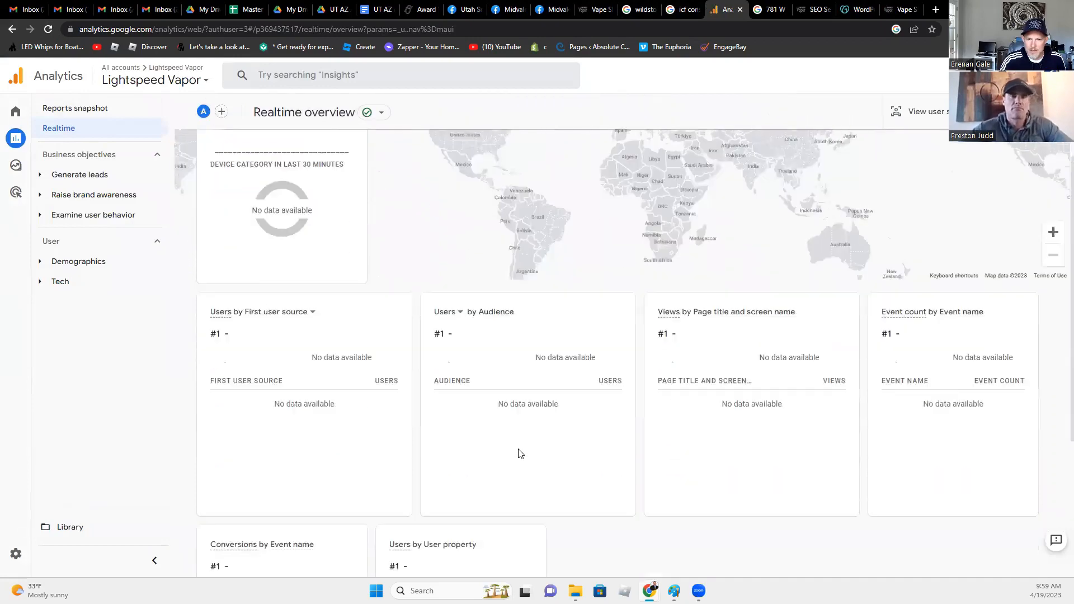
{"action": "scroll", "coordinate": [547, 462], "scroll_direction": "up", "scroll_amount": 4}
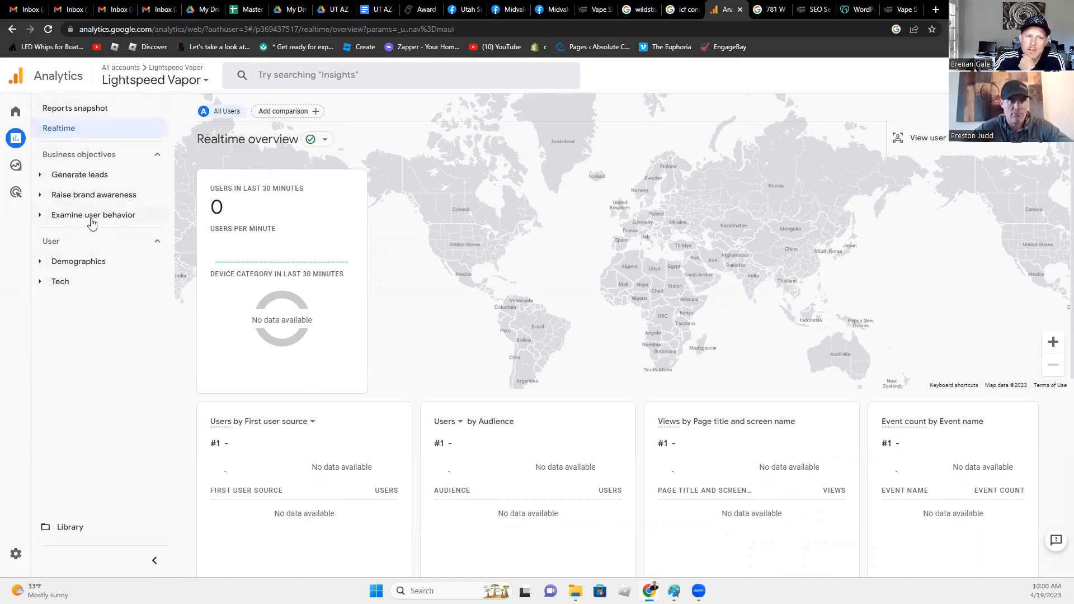
- Expand the User > Demographics reports and open the Demographics overview
{"action": "left_click", "coordinate": [53, 246]}
{"action": "left_click", "coordinate": [56, 246]}
{"action": "left_click", "coordinate": [56, 280]}
{"action": "left_click", "coordinate": [53, 261]}
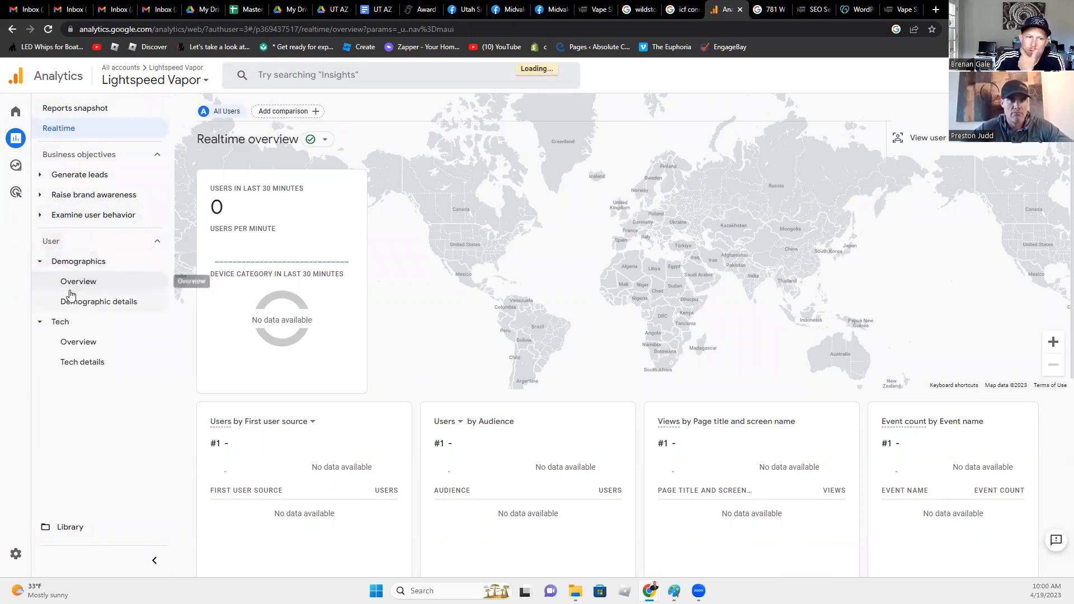
{"action": "left_click", "coordinate": [71, 286]}
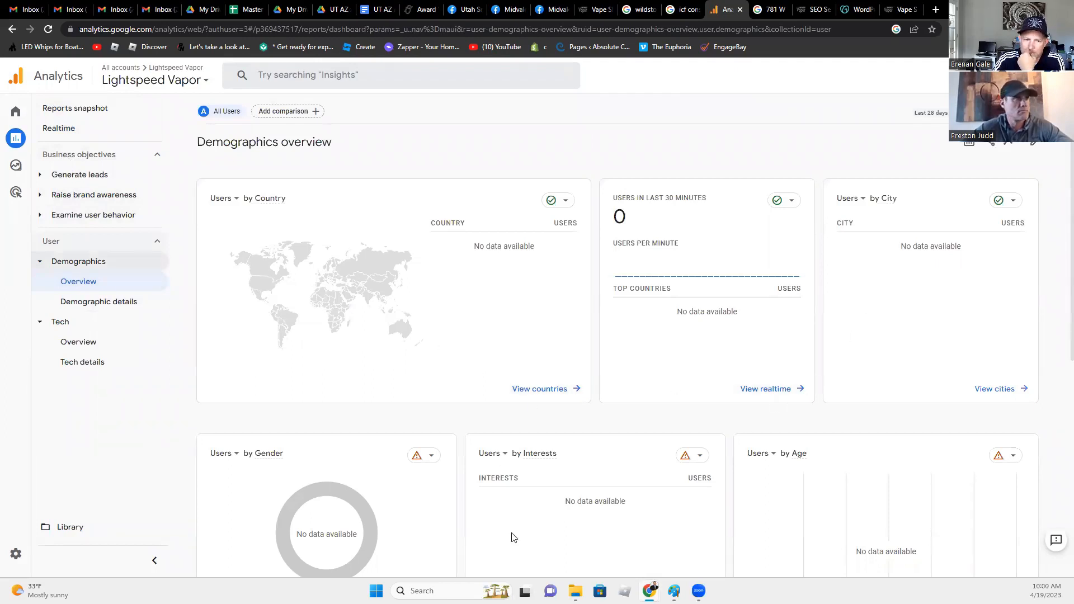
- Refresh the Realtime overview to see 1 desktop user with page_view, first_visit and user_engagement events
{"action": "left_click", "coordinate": [73, 133]}
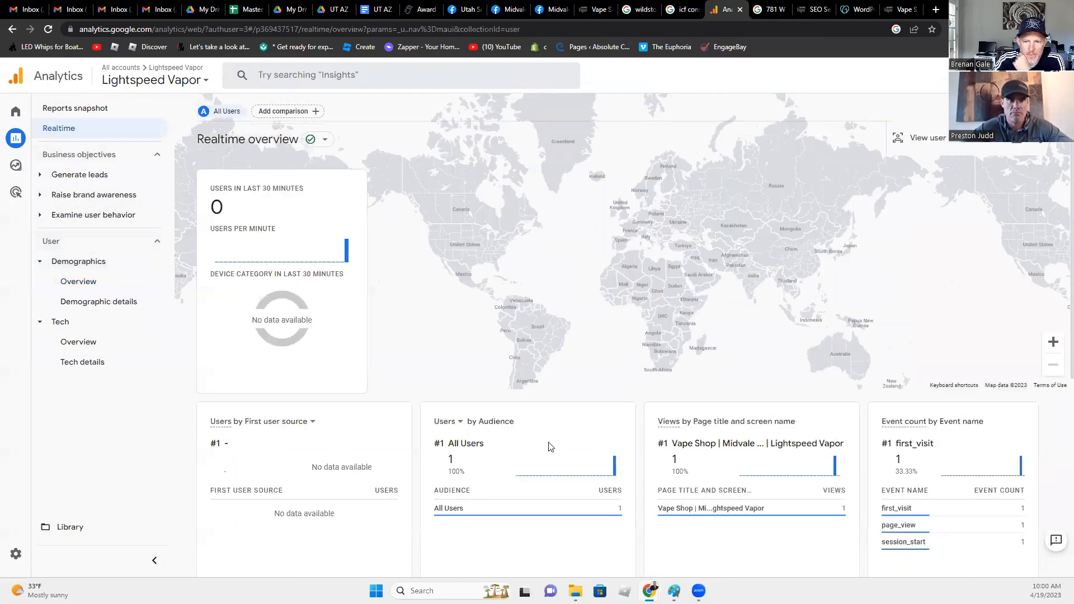
{"action": "mouse_move", "coordinate": [348, 252]}
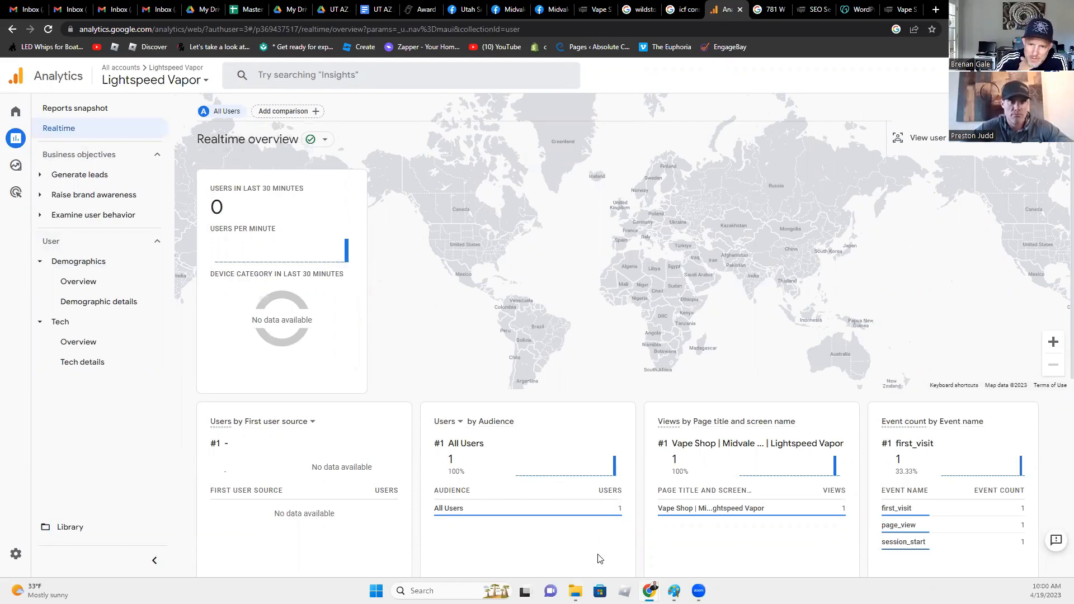
{"action": "mouse_move", "coordinate": [786, 507]}
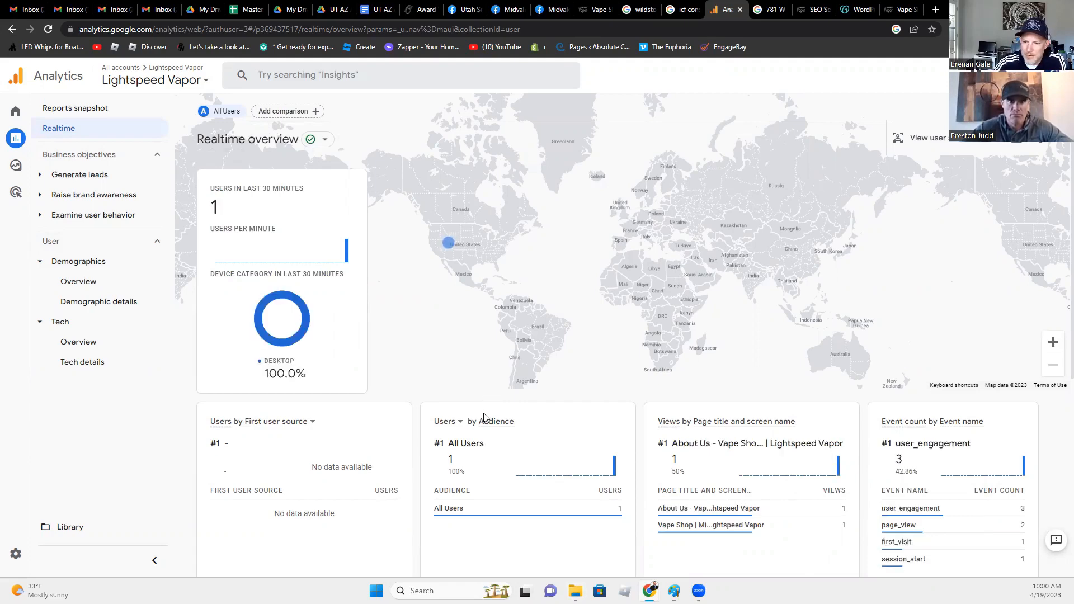
{"action": "mouse_move", "coordinate": [892, 489]}
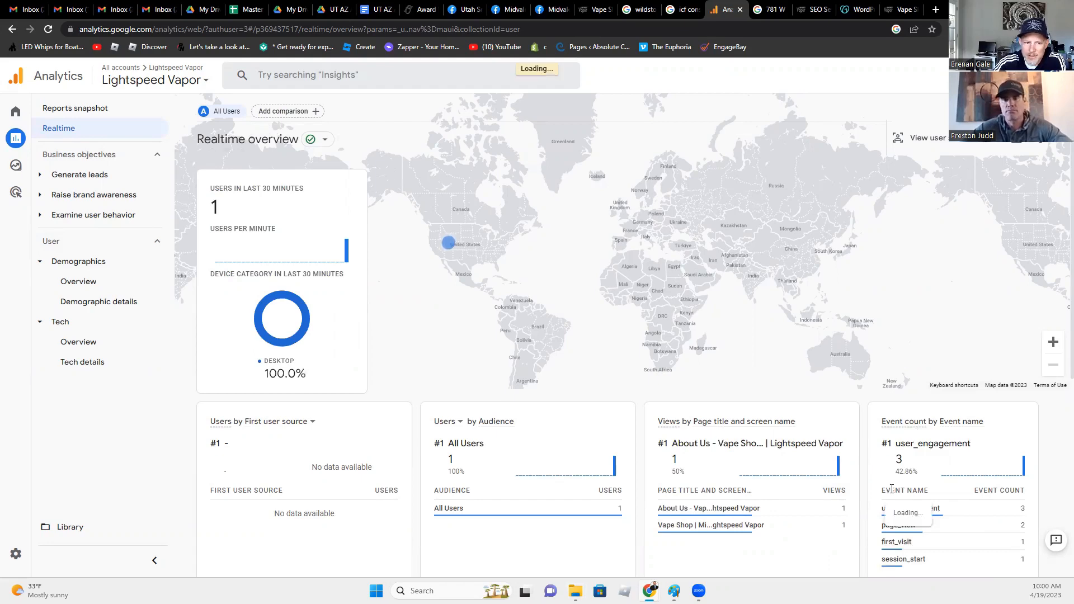